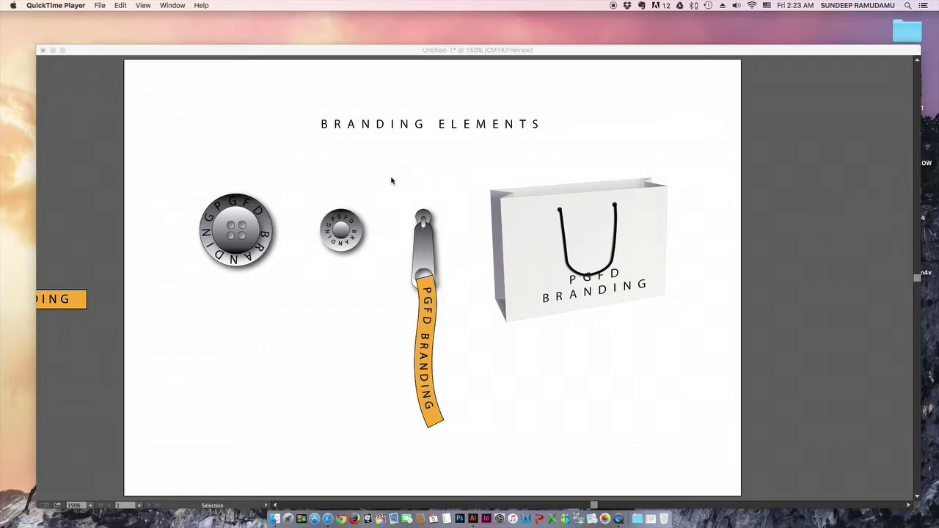
# - Bring the Illustrator branding sheet with buttons, rivet, zipper tag and bag to the front
pyautogui.click(325, 50)
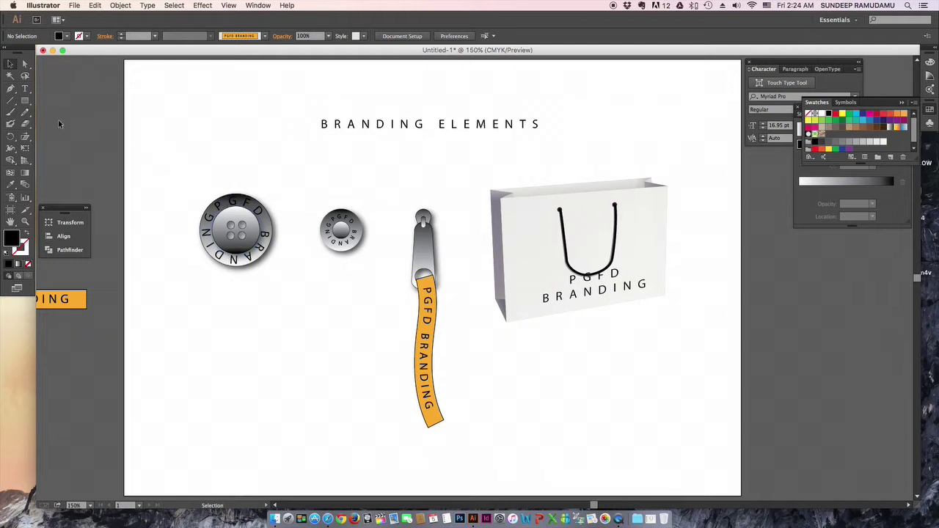
pyautogui.click(25, 101)
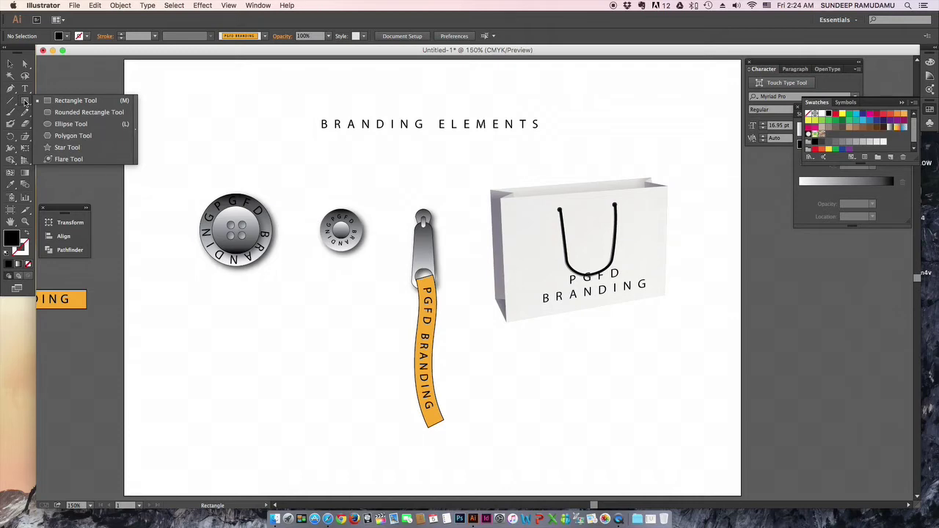
# - Draw a circle near the top-left and fill it with a 90° gray linear gradient, dark at top
pyautogui.click(67, 124)
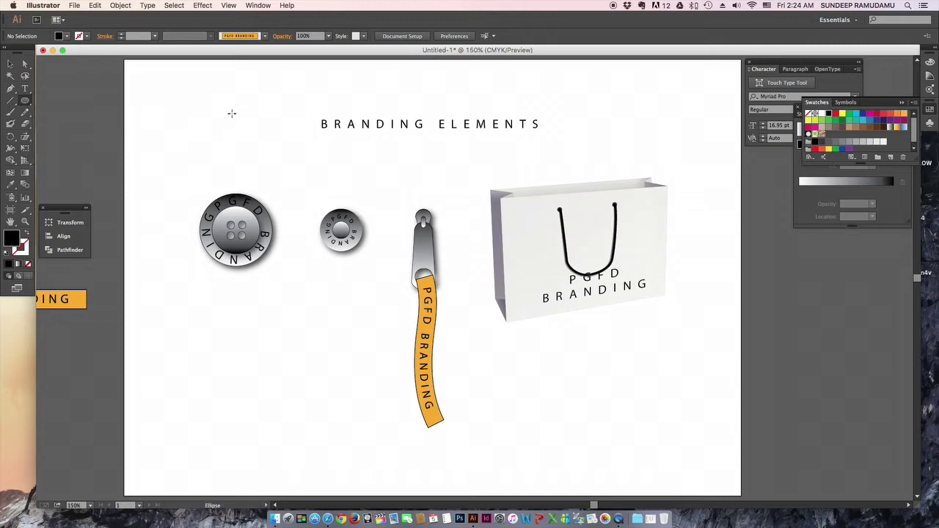
pyautogui.moveTo(193, 113); pyautogui.dragTo(222, 138)
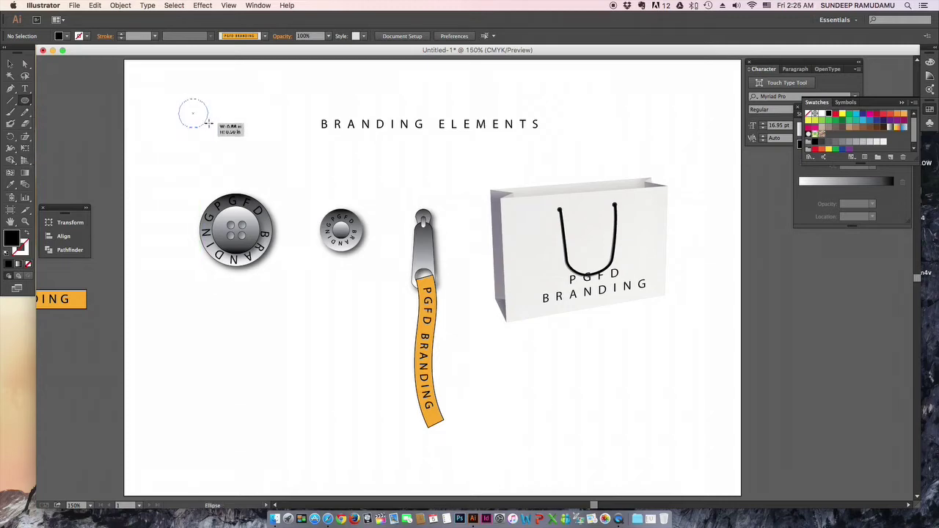
pyautogui.click(25, 174)
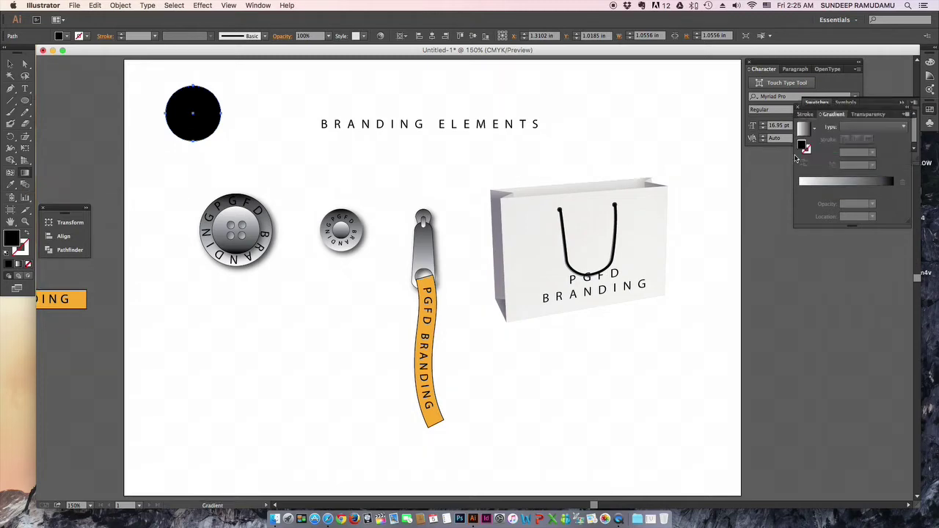
pyautogui.click(798, 145)
pyautogui.moveTo(810, 110); pyautogui.dragTo(289, 78)
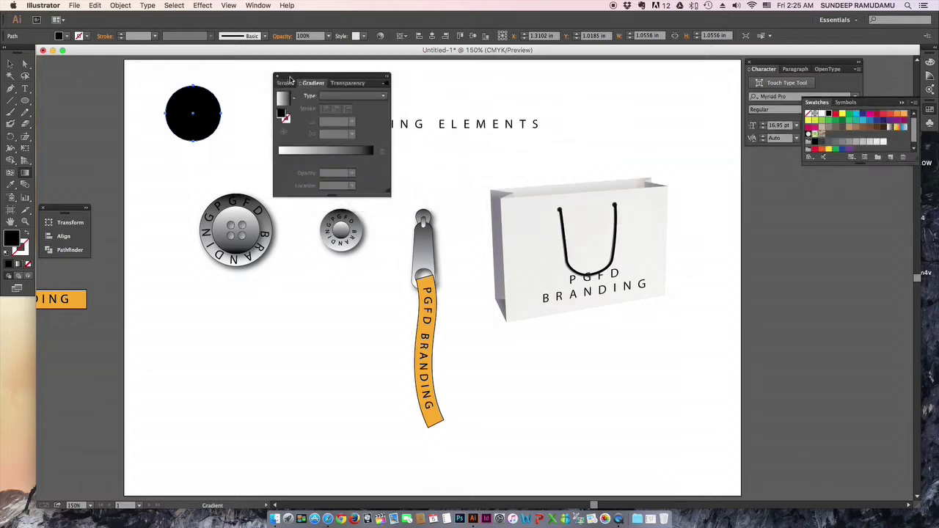
pyautogui.click(307, 157)
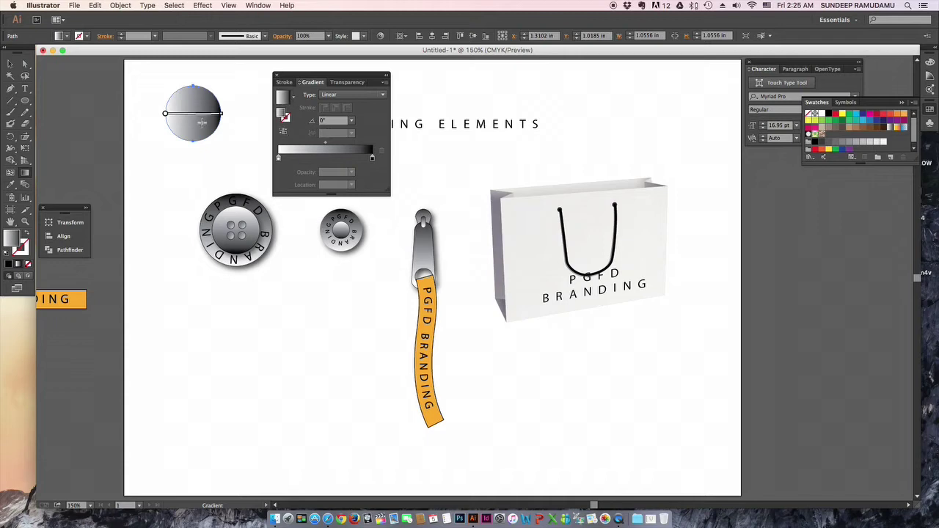
pyautogui.moveTo(192, 140); pyautogui.dragTo(194, 89)
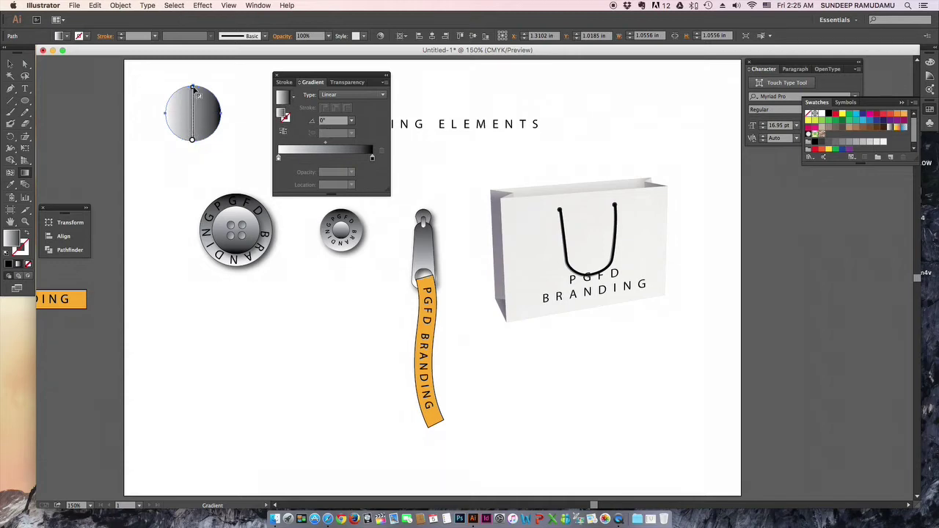
pyautogui.moveTo(193, 85); pyautogui.dragTo(194, 87)
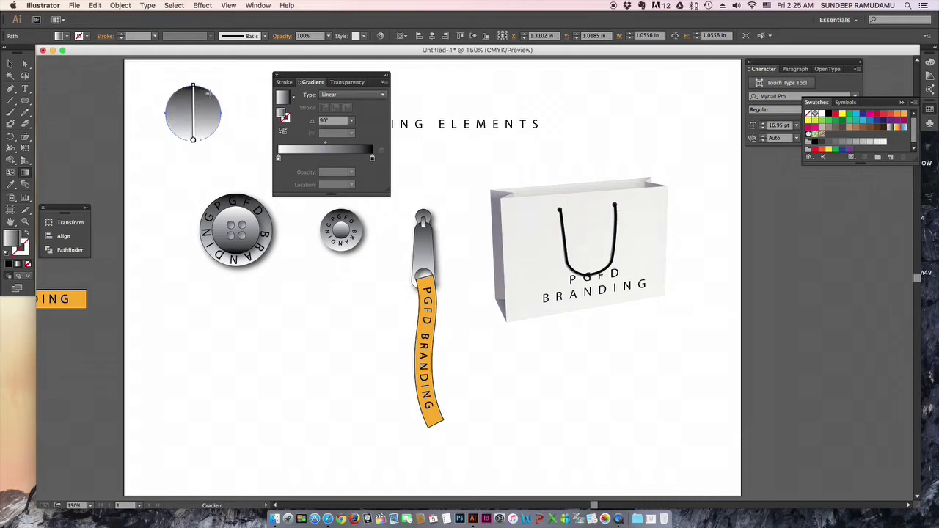
pyautogui.click(10, 64)
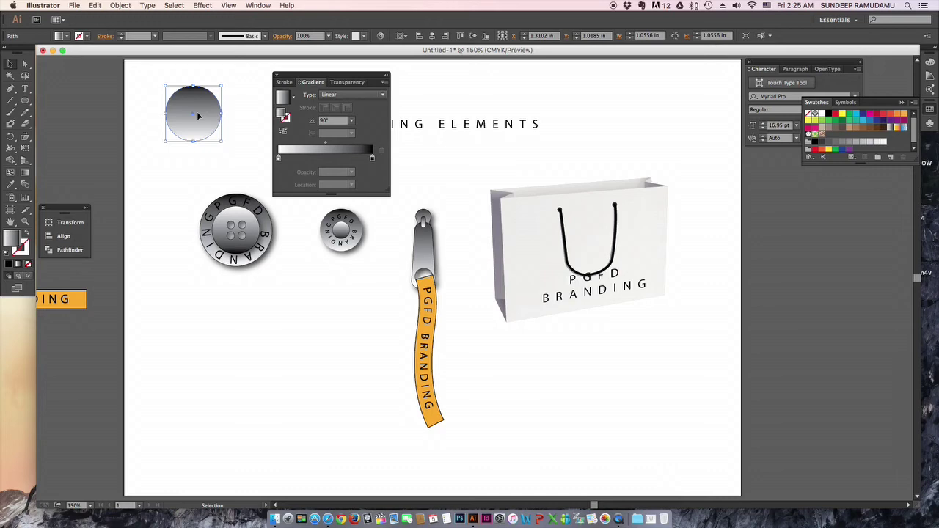
# - Paste a copy in front, scale it to about 0.74 in, and reverse its gradient
pyautogui.press('a')
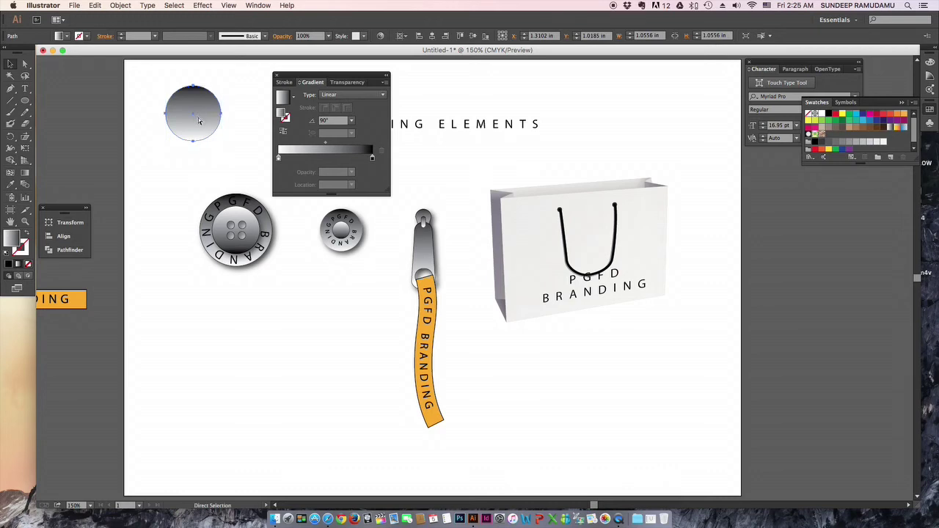
pyautogui.press('v')
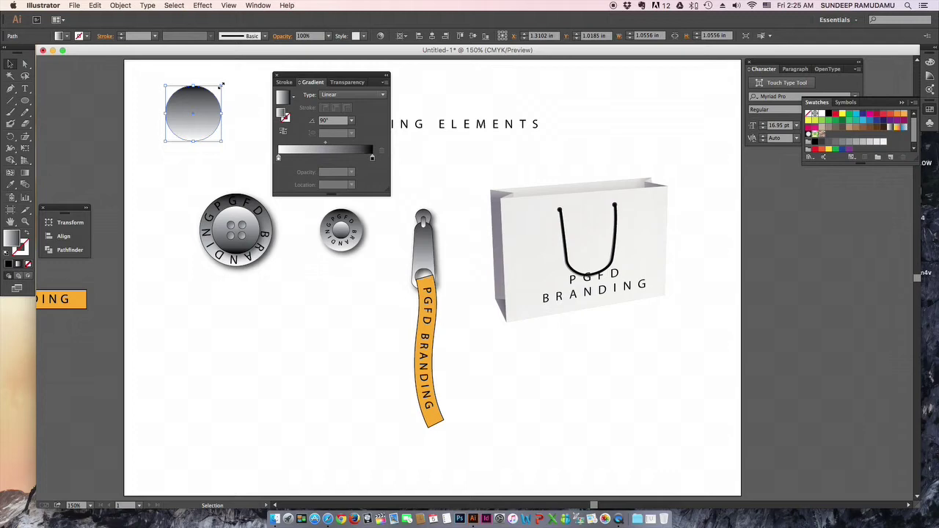
pyautogui.press('shift')
pyautogui.moveTo(220, 85); pyautogui.dragTo(214, 91)
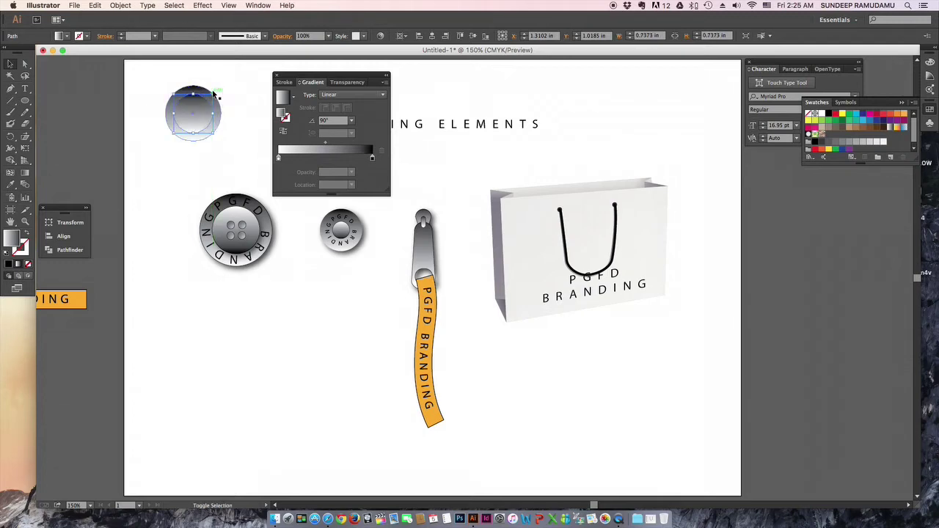
pyautogui.moveTo(214, 91); pyautogui.dragTo(214, 91)
pyautogui.click(283, 133)
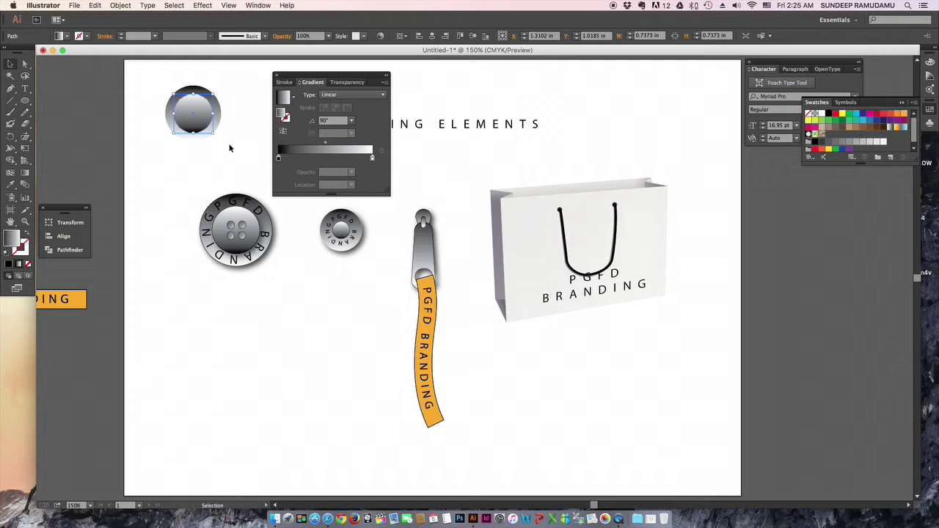
pyautogui.click(191, 162)
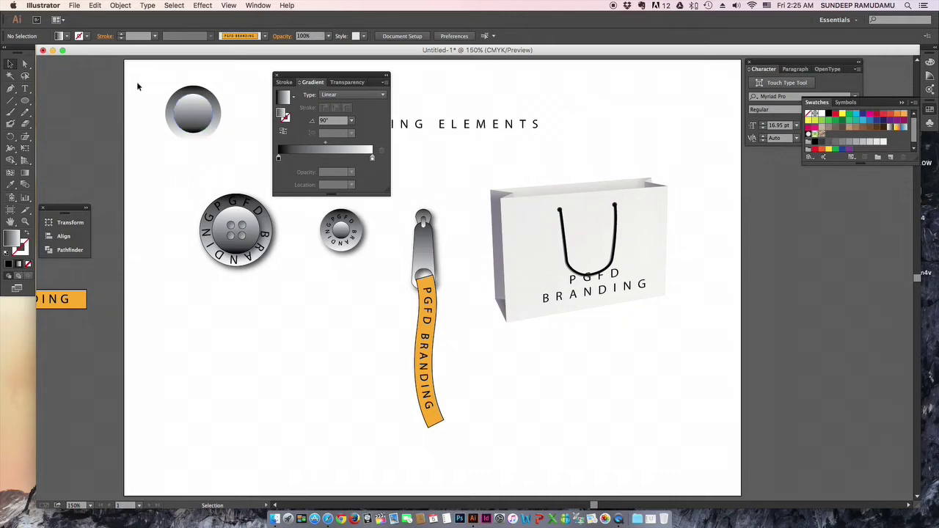
pyautogui.moveTo(163, 80); pyautogui.dragTo(232, 144)
# - Trim the two circles with Pathfinder, ungroup, and set a spare gradient disc below-left of the ring
pyautogui.click(70, 251)
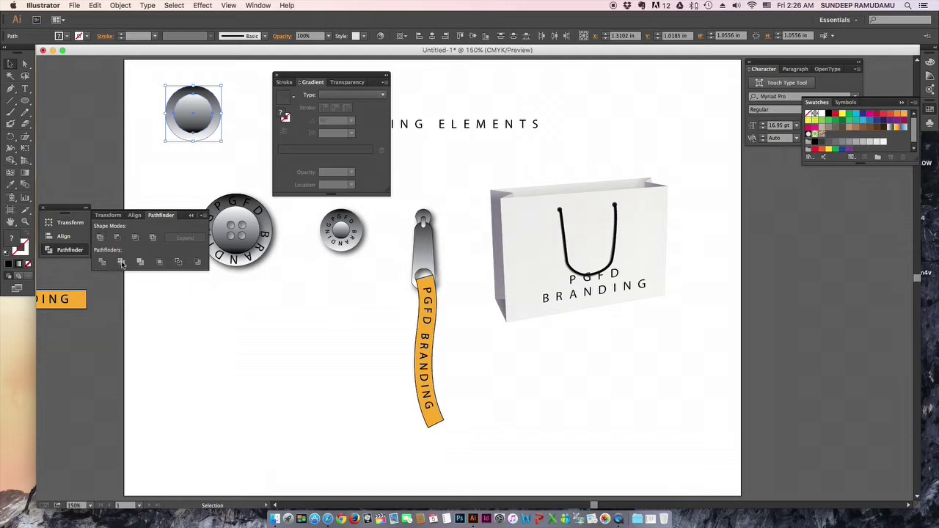
pyautogui.click(122, 263)
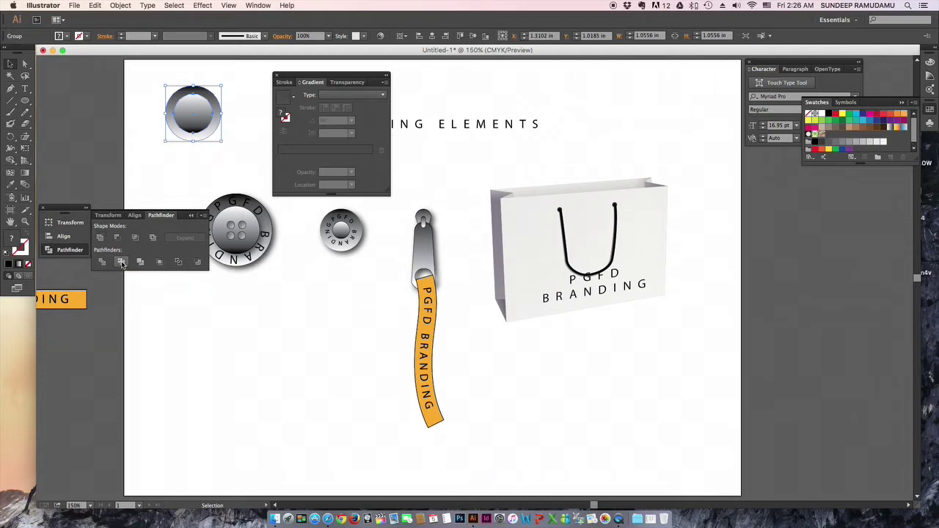
pyautogui.rightClick(196, 120)
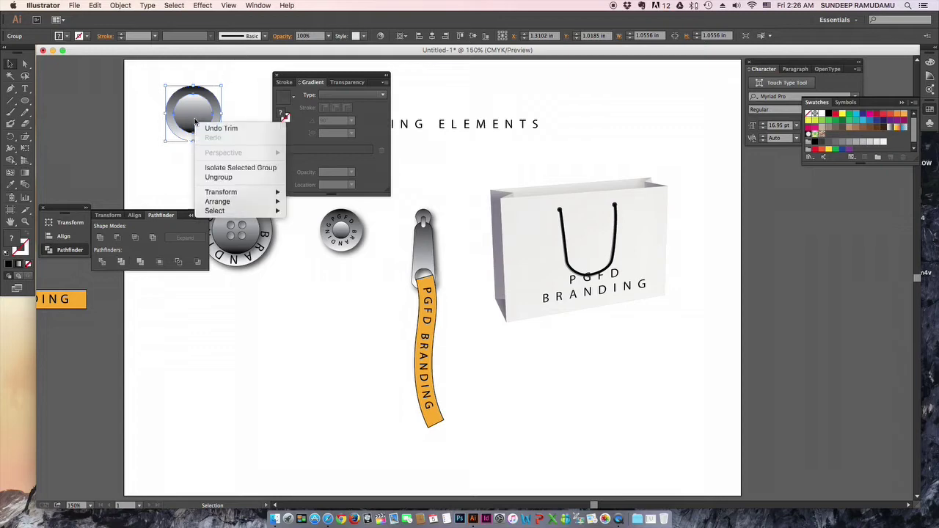
pyautogui.click(217, 177)
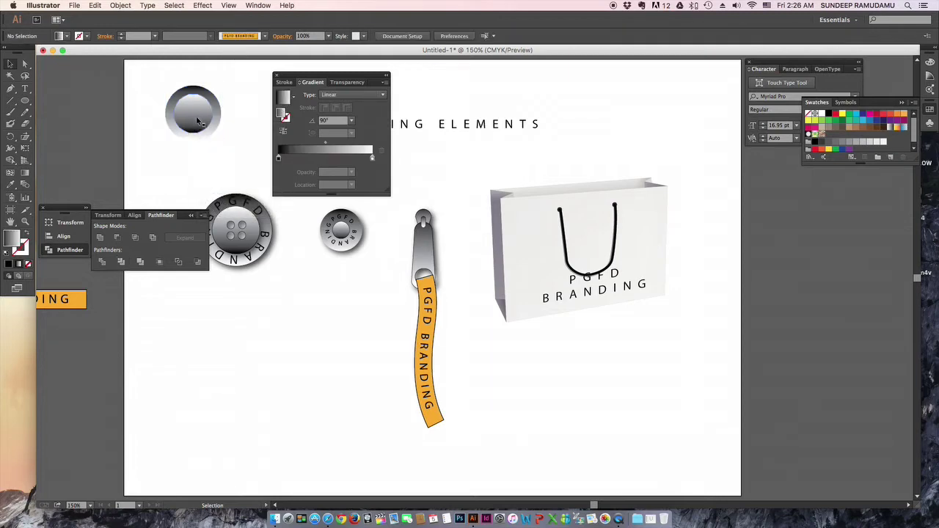
pyautogui.moveTo(198, 121); pyautogui.dragTo(220, 130)
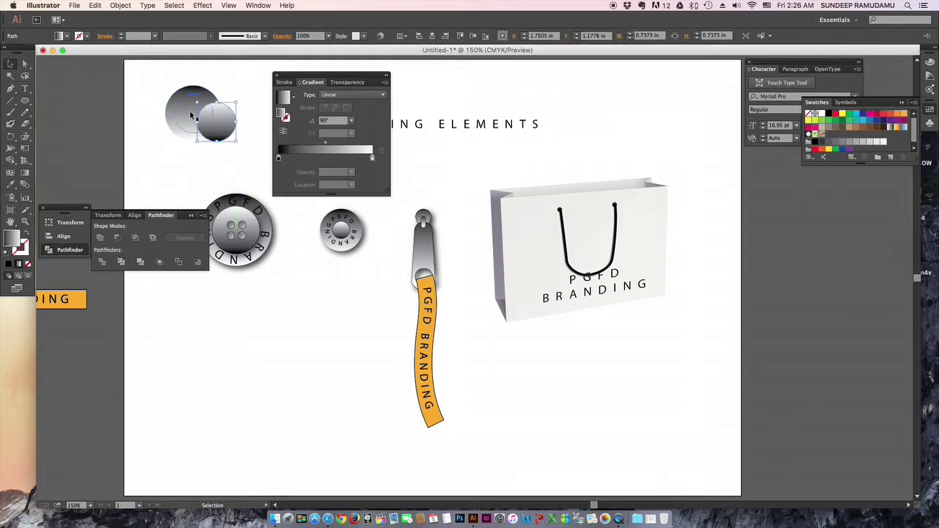
pyautogui.click(189, 113)
pyautogui.moveTo(189, 114)
pyautogui.mouseDown()
pyautogui.moveTo(132, 157)
pyautogui.moveTo(196, 111)
pyautogui.mouseUp()
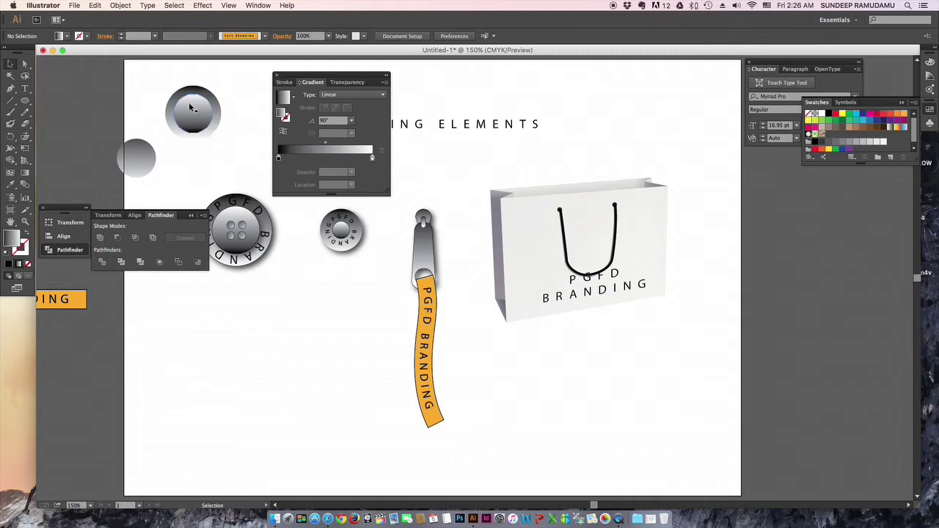
# - Zoom in on the ring and size the Eraser, undoing a stray erase through the disc
pyautogui.click(25, 222)
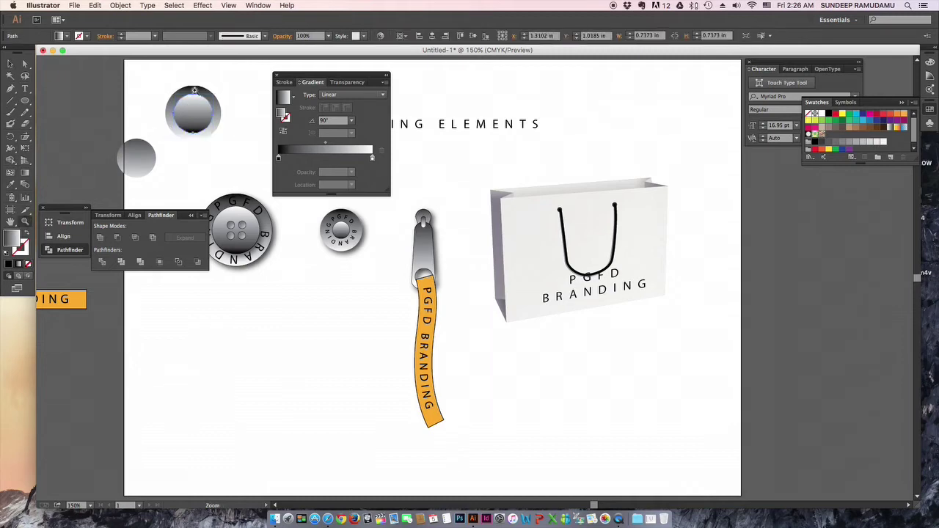
pyautogui.moveTo(157, 76); pyautogui.dragTo(230, 149)
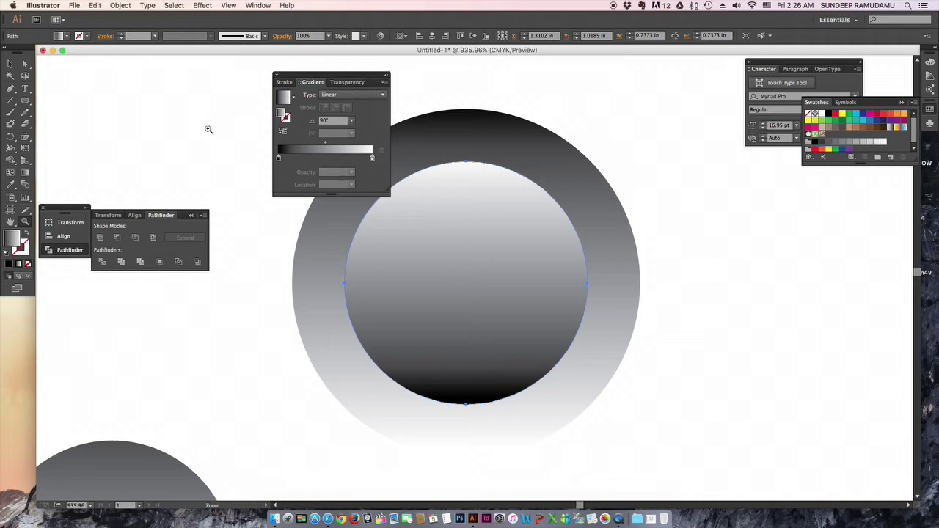
pyautogui.click(25, 127)
pyautogui.press(']')
pyautogui.press(']')
pyautogui.press(']')
pyautogui.press(']')
pyautogui.press(']')
pyautogui.press(']')
pyautogui.press('[')
pyautogui.moveTo(290, 240)
pyautogui.mouseDown()
pyautogui.moveTo(474, 257)
pyautogui.moveTo(558, 349)
pyautogui.mouseUp()
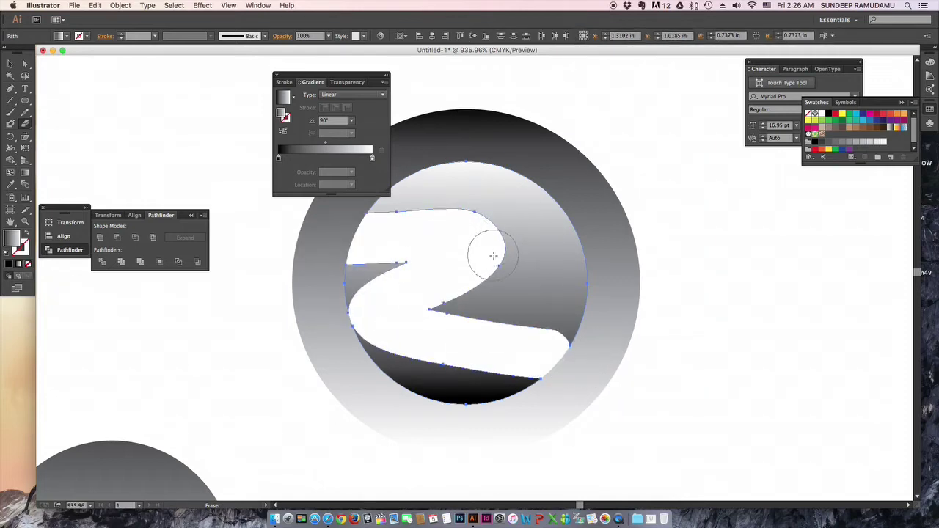
pyautogui.press('super+z')
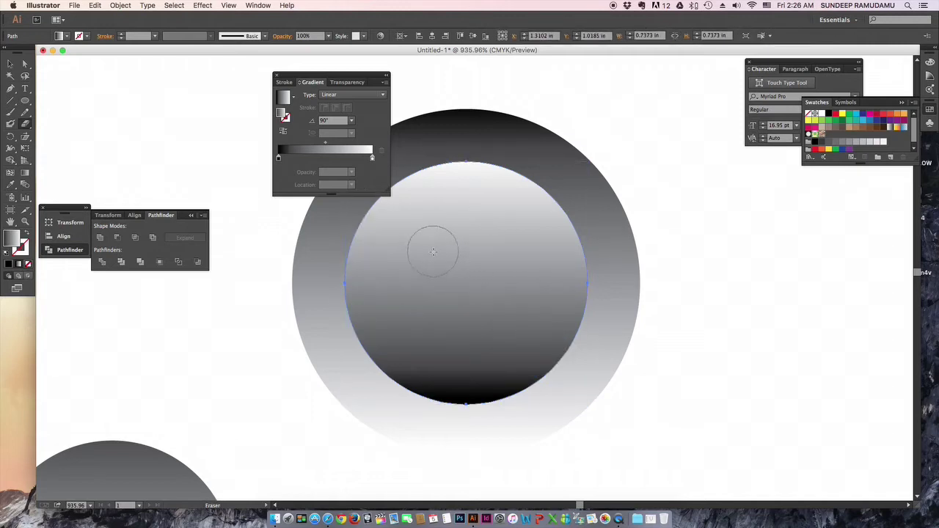
# - Erase four round holes in a two-by-two grid through the inner disc
pyautogui.click(434, 246)
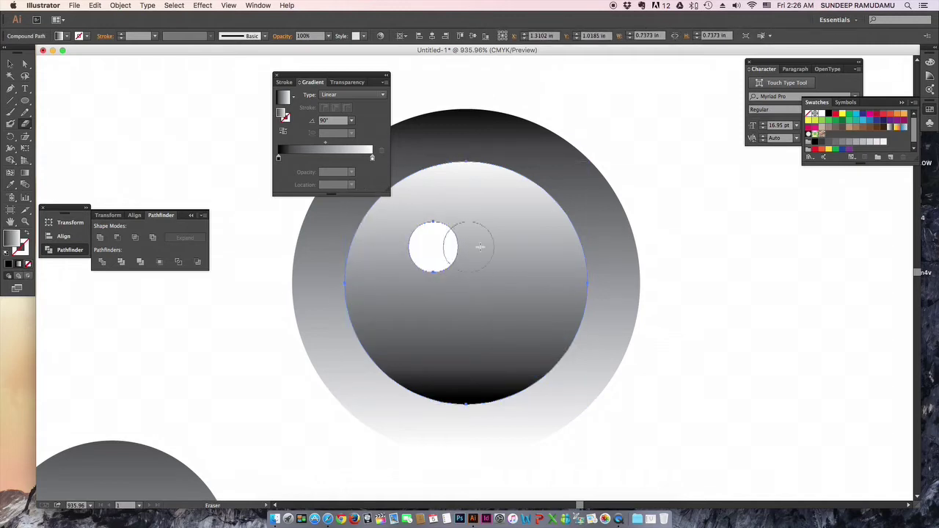
pyautogui.click(504, 250)
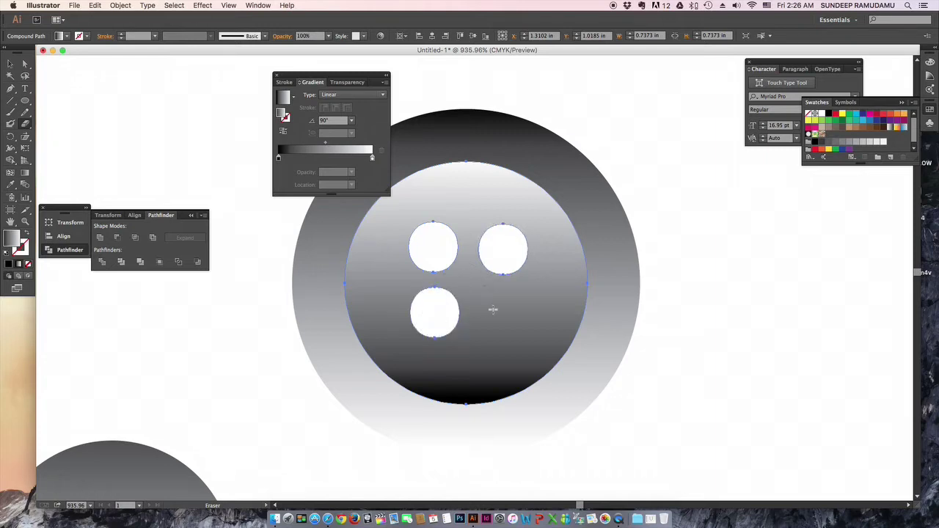
pyautogui.moveTo(507, 316); pyautogui.dragTo(506, 316)
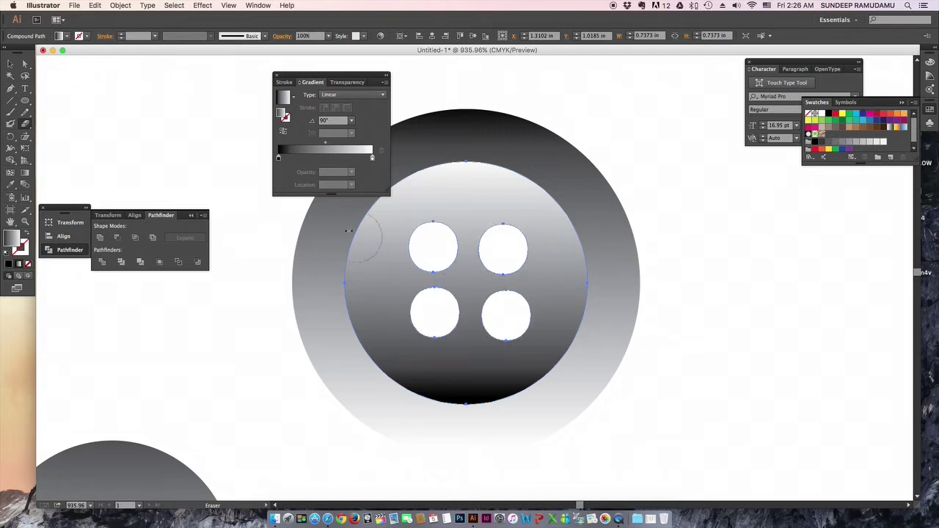
pyautogui.click(10, 65)
pyautogui.click(120, 100)
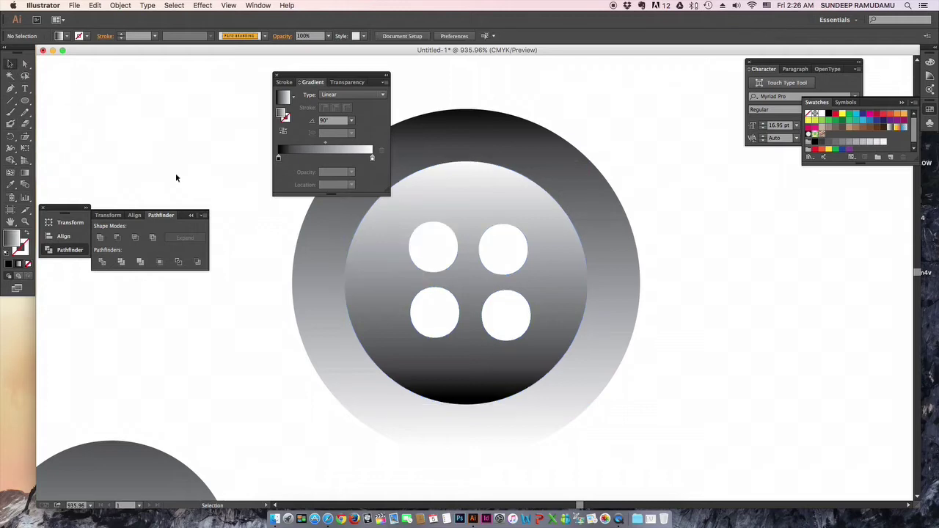
# - Zoom out and move the grey gradient circle beside the button
pyautogui.press('super+minus')
pyautogui.press('super+minus')
pyautogui.press('super+minus')
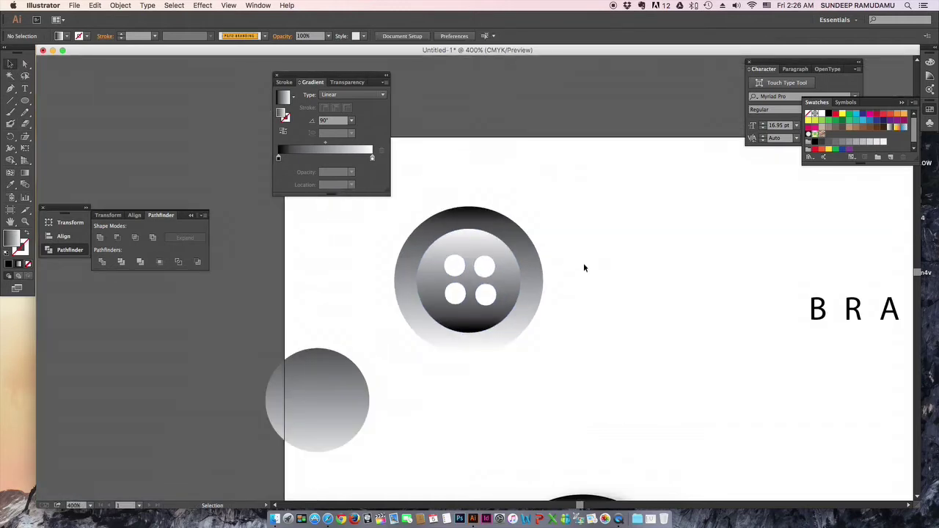
pyautogui.moveTo(577, 294); pyautogui.dragTo(444, 195)
pyautogui.moveTo(440, 237); pyautogui.dragTo(551, 308)
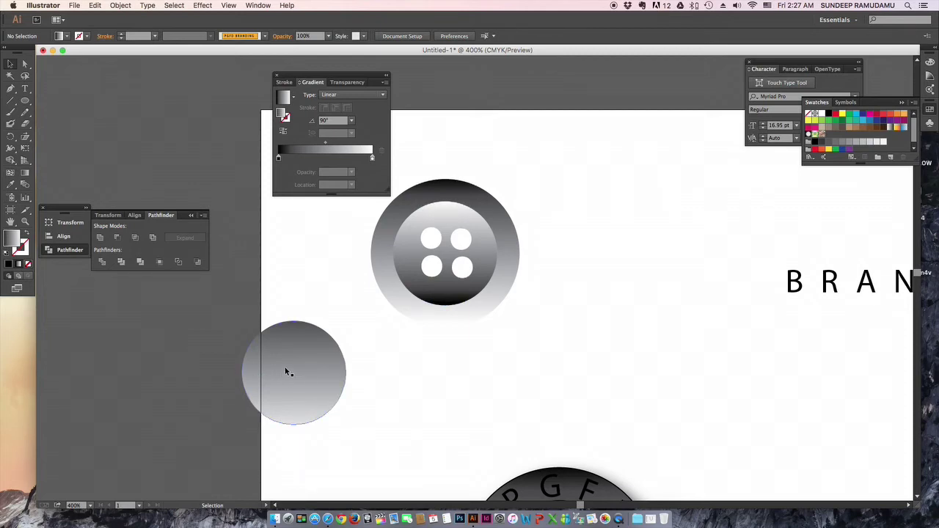
pyautogui.moveTo(312, 357)
pyautogui.mouseDown()
pyautogui.moveTo(663, 179)
pyautogui.moveTo(592, 194)
pyautogui.moveTo(577, 173)
pyautogui.moveTo(444, 251)
pyautogui.mouseUp()
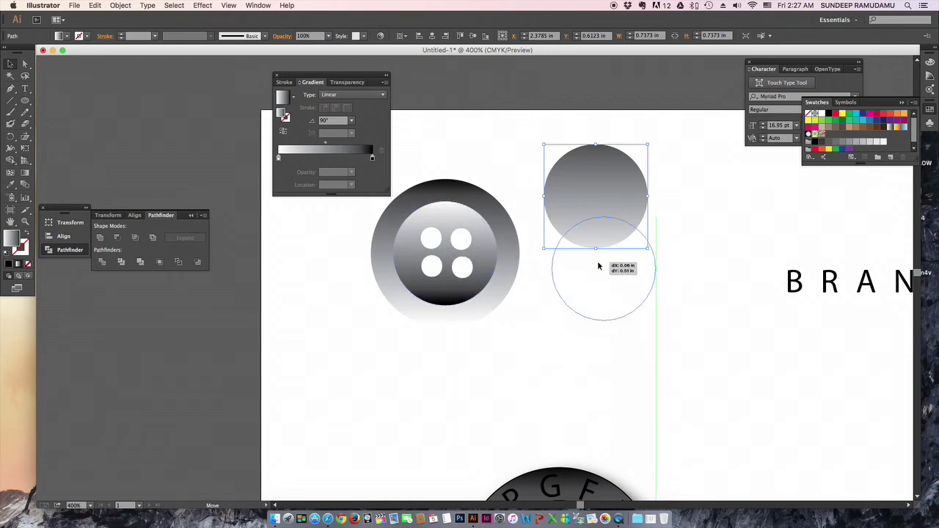
pyautogui.moveTo(443, 252); pyautogui.dragTo(603, 267)
# - Type 'PGFD BRANDING' along the circle's edge with Type on a Path
pyautogui.click(25, 89)
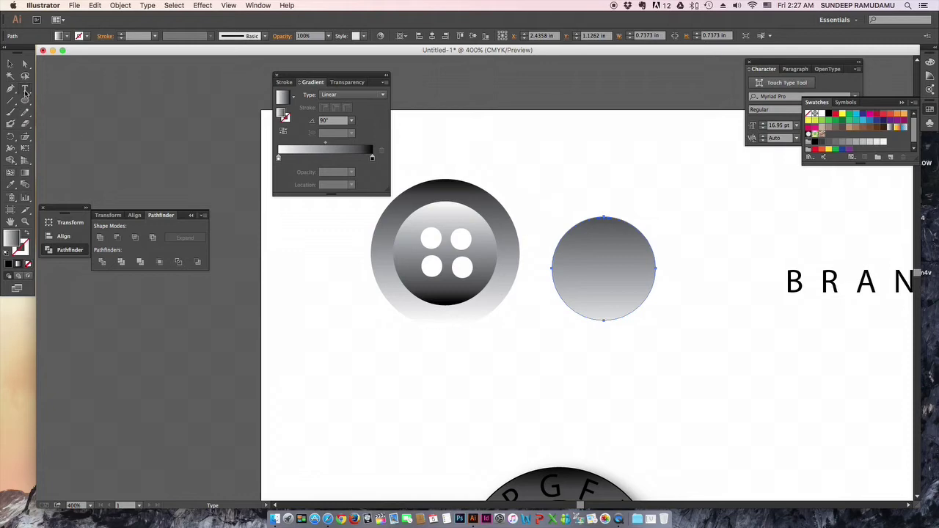
pyautogui.click(24, 89)
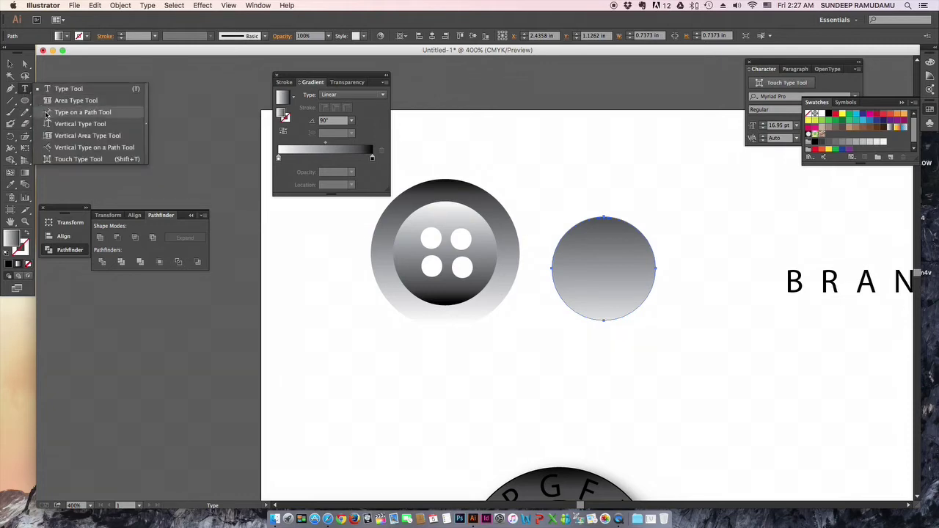
pyautogui.click(98, 115)
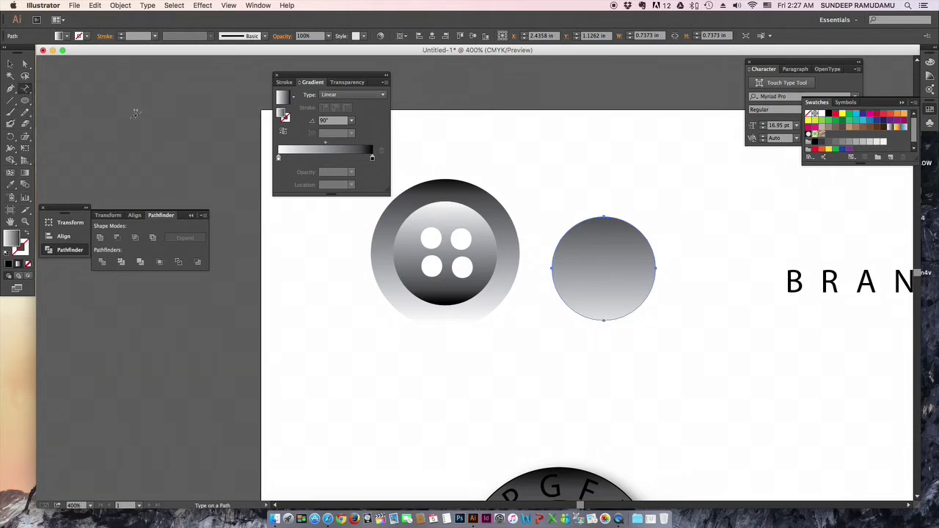
pyautogui.click(566, 231)
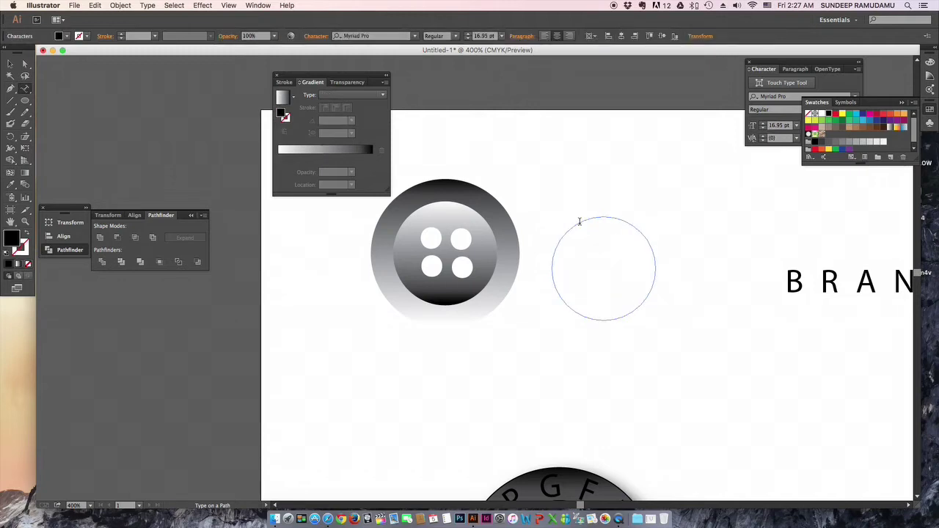
pyautogui.write('P ')
pyautogui.write('F D')
pyautogui.press('BackSpace')
pyautogui.write('G')
pyautogui.press('BackSpace')
pyautogui.press('BackSpace')
pyautogui.write('GFD')
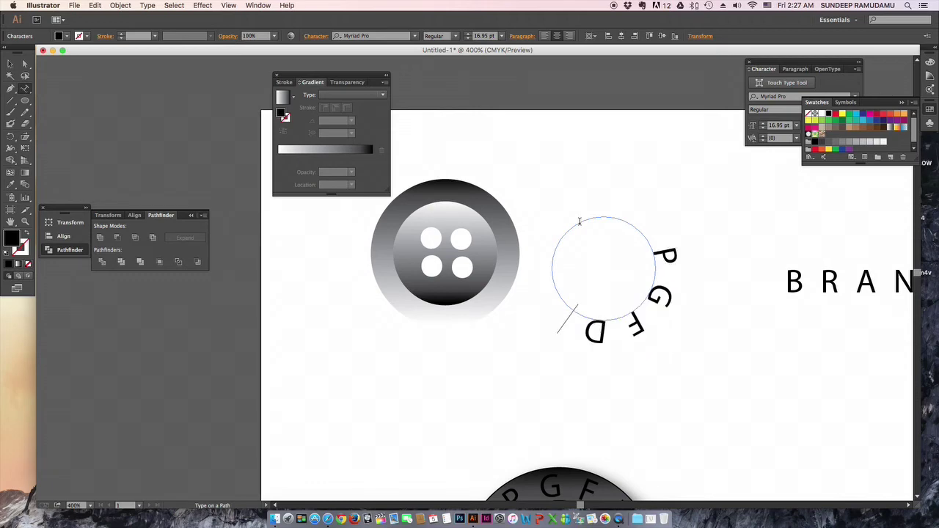
pyautogui.write('BR')
pyautogui.press('BackSpace')
pyautogui.press('BackSpace')
# - Set the path text size to 7 pt
pyautogui.click(8, 65)
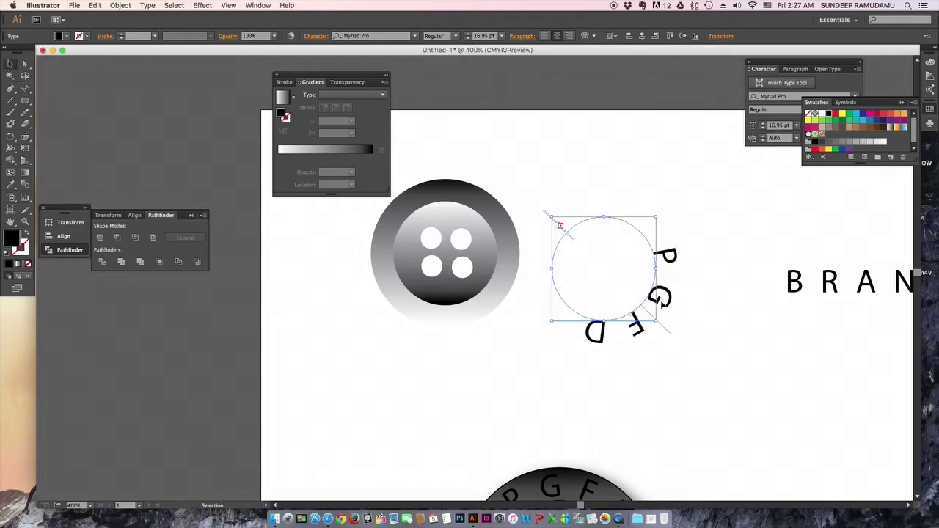
pyautogui.rightClick(660, 299)
pyautogui.moveTo(675, 352)
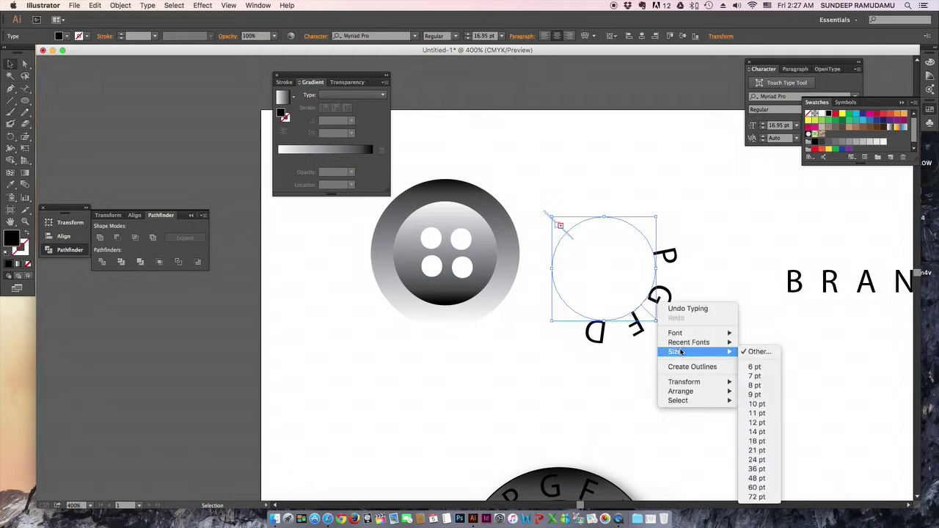
pyautogui.click(756, 376)
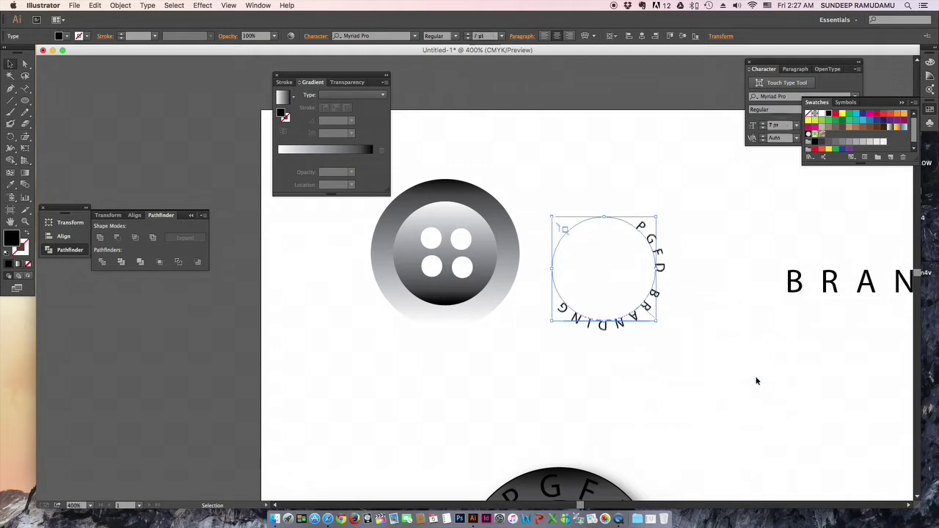
pyautogui.rightClick(635, 322)
pyautogui.moveTo(650, 367)
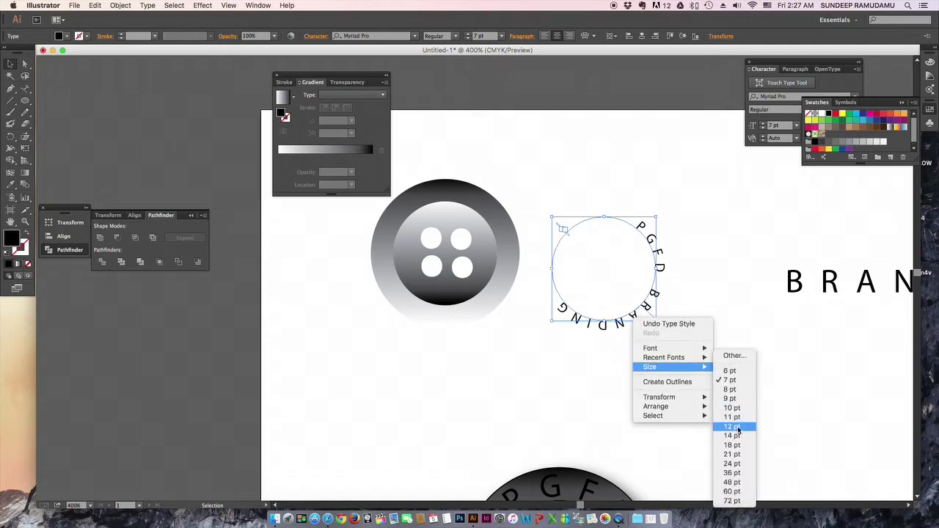
pyautogui.click(573, 319)
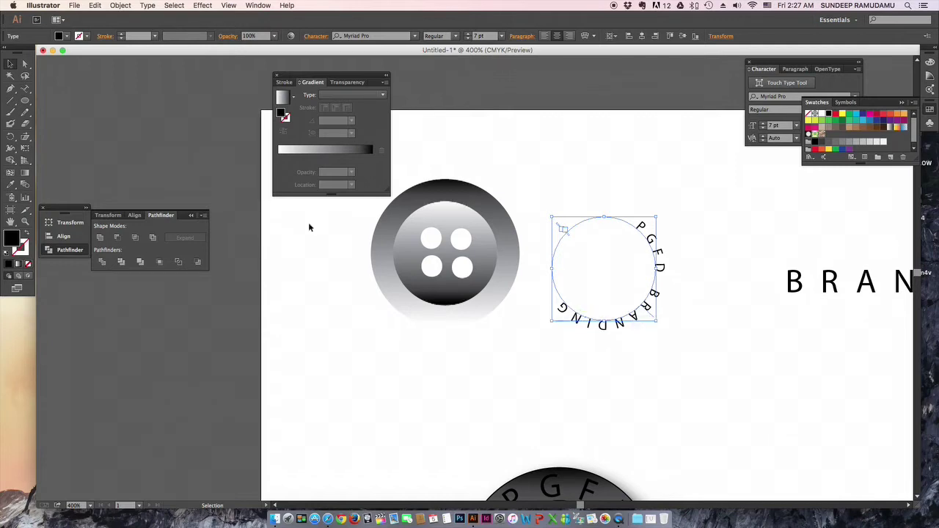
# - Enlarge the path text to 9 pt and widen its letter tracking
pyautogui.rightClick(617, 330)
pyautogui.moveTo(657, 380)
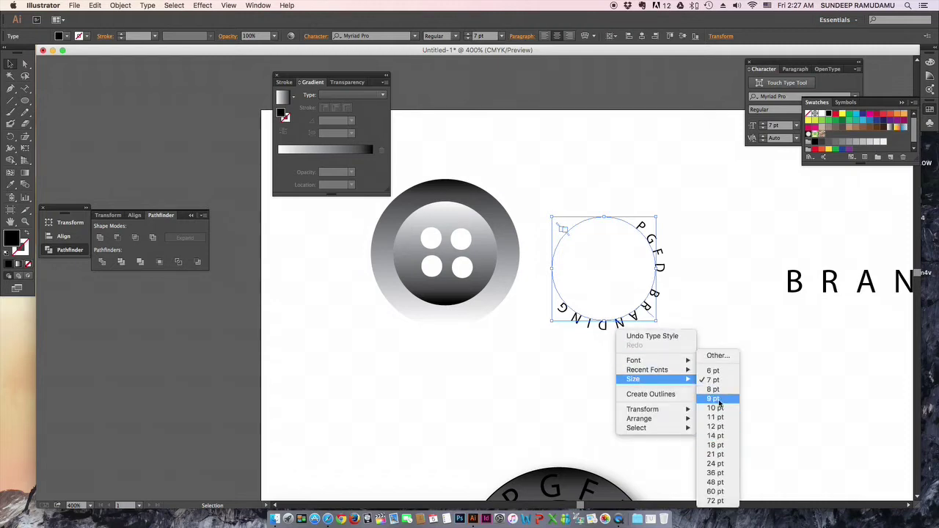
pyautogui.click(718, 399)
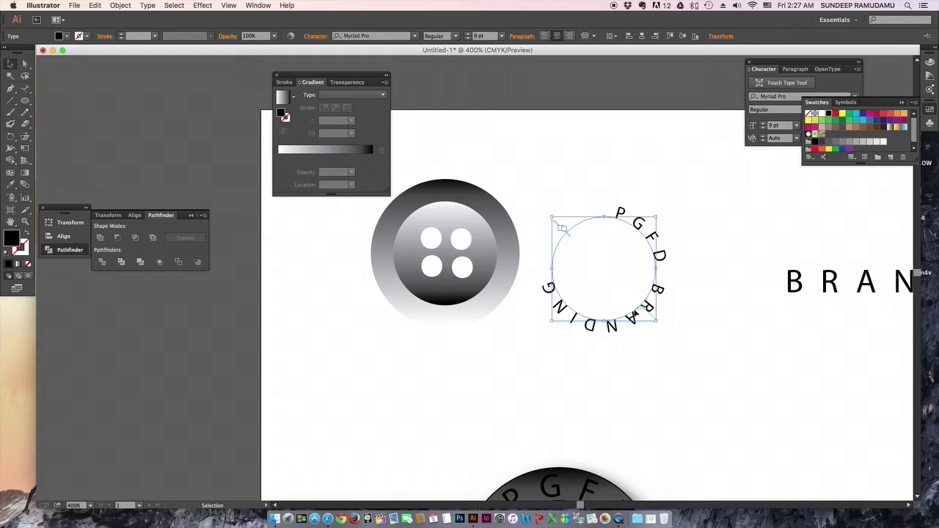
pyautogui.hotkey('alt', 'Right')
pyautogui.hotkey('alt', 'Right')
pyautogui.hotkey('alt', 'Right')
pyautogui.hotkey('alt', 'Right')
pyautogui.hotkey('alt', 'Right')
pyautogui.hotkey('alt', 'Right')
pyautogui.hotkey('alt', 'Right')
pyautogui.hotkey('alt', 'Right')
pyautogui.hotkey('alt', 'Right')
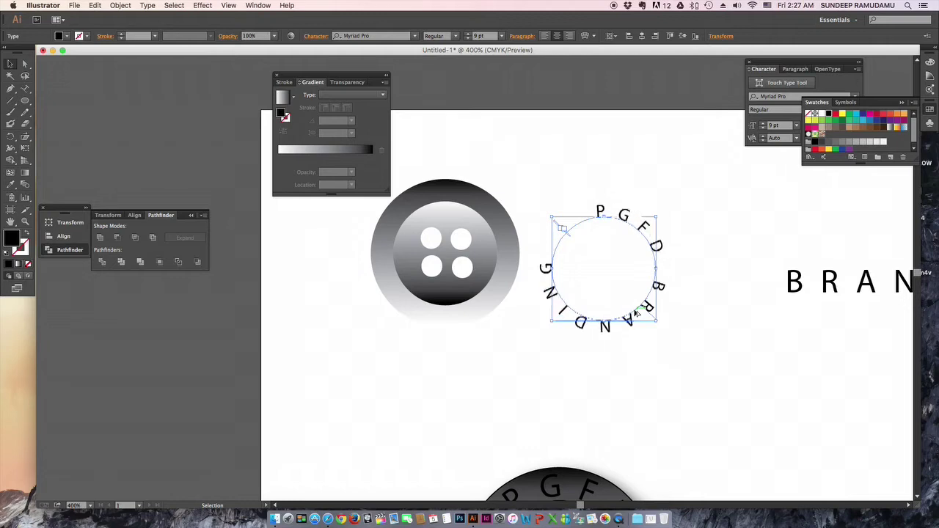
pyautogui.hotkey('alt', 'Right')
pyautogui.hotkey('alt', 'Right')
pyautogui.hotkey('alt', 'Right')
pyautogui.hotkey('alt', 'Left')
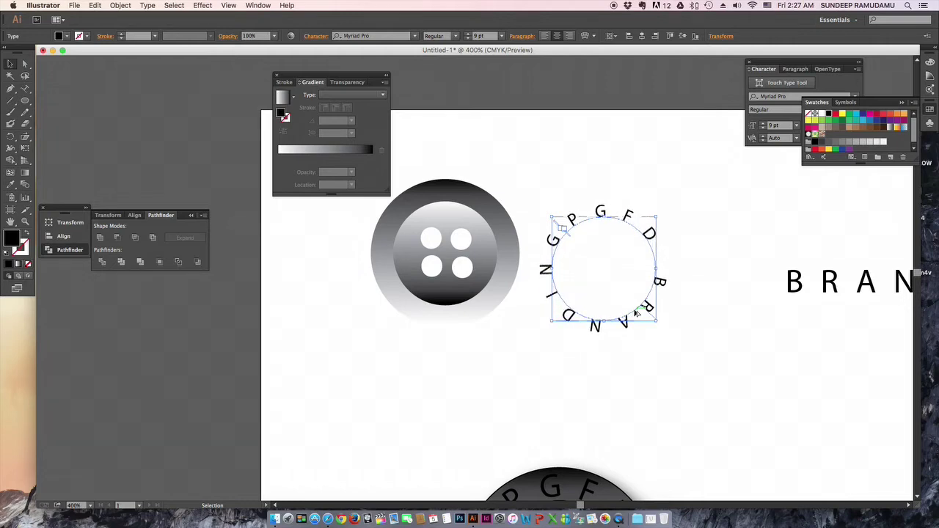
pyautogui.hotkey('alt', 'Left')
# - Place the PGFD BRANDING text ring around the four-hole button's rim
pyautogui.click(670, 265)
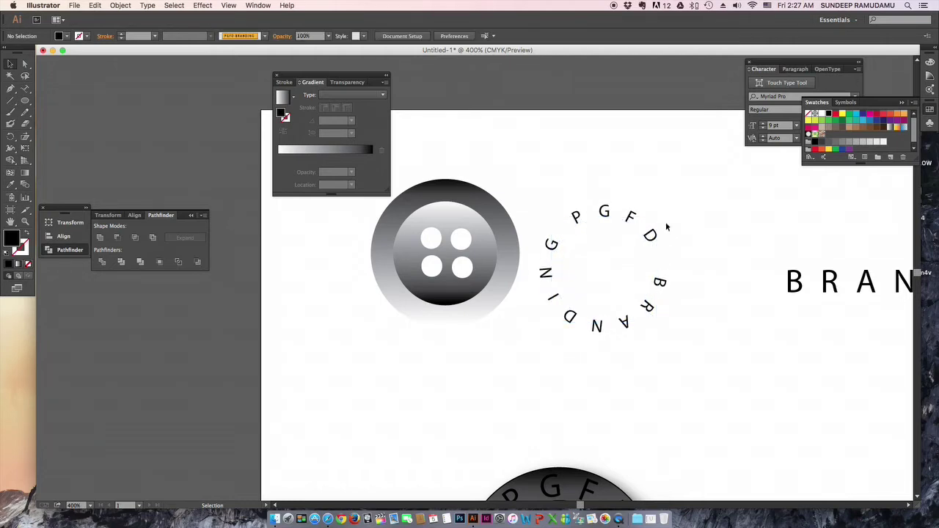
pyautogui.moveTo(657, 233); pyautogui.dragTo(506, 211)
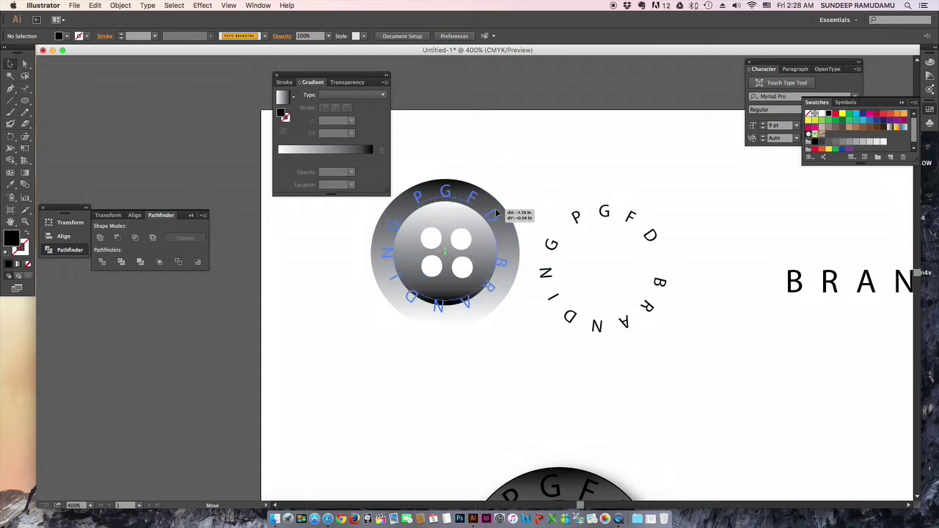
pyautogui.moveTo(506, 212); pyautogui.dragTo(504, 198)
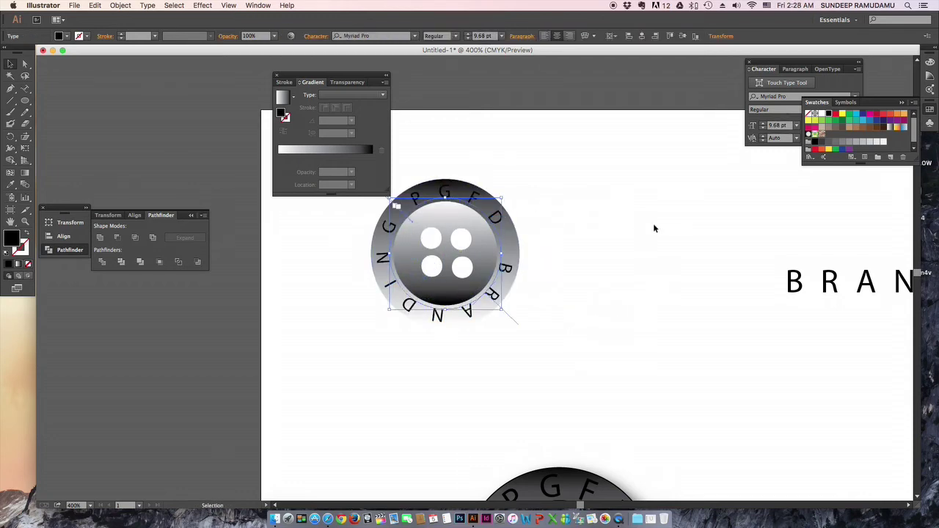
pyautogui.click(628, 374)
pyautogui.moveTo(648, 376)
pyautogui.mouseDown()
pyautogui.moveTo(566, 345)
pyautogui.moveTo(404, 331)
pyautogui.moveTo(411, 274)
pyautogui.moveTo(444, 265)
pyautogui.moveTo(373, 237)
pyautogui.moveTo(379, 212)
pyautogui.moveTo(408, 234)
pyautogui.mouseUp()
# - Set the stroke of the large button's outer ring and inner disc to None
pyautogui.click(405, 402)
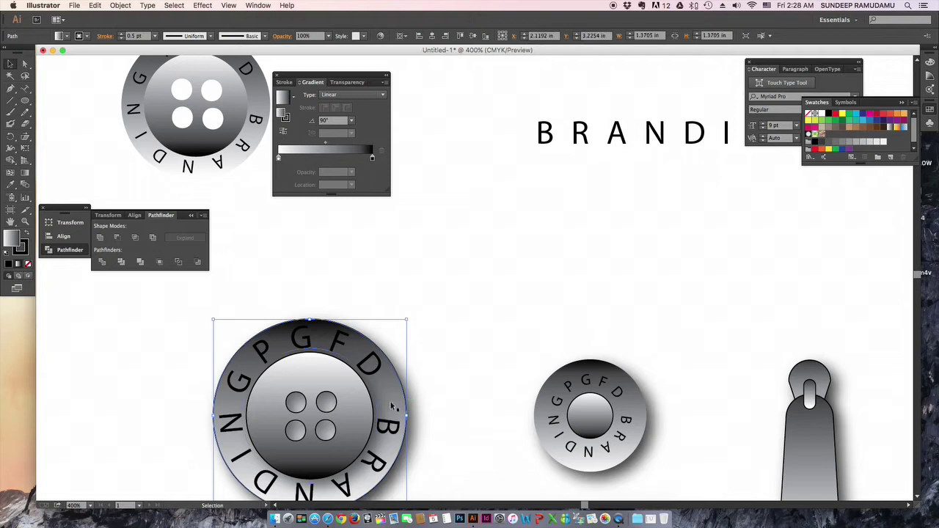
pyautogui.keyDown('shift'); pyautogui.click(361, 405); pyautogui.keyUp('shift')
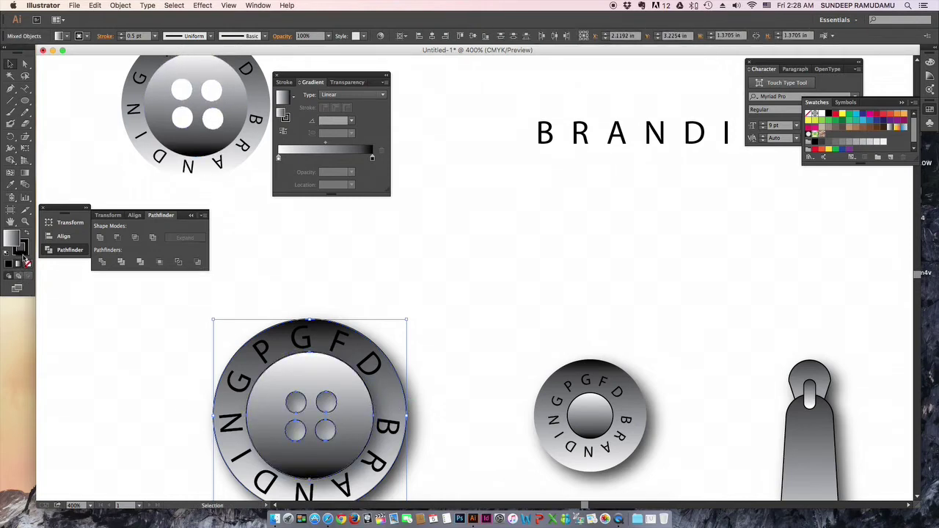
pyautogui.click(26, 262)
pyautogui.click(28, 265)
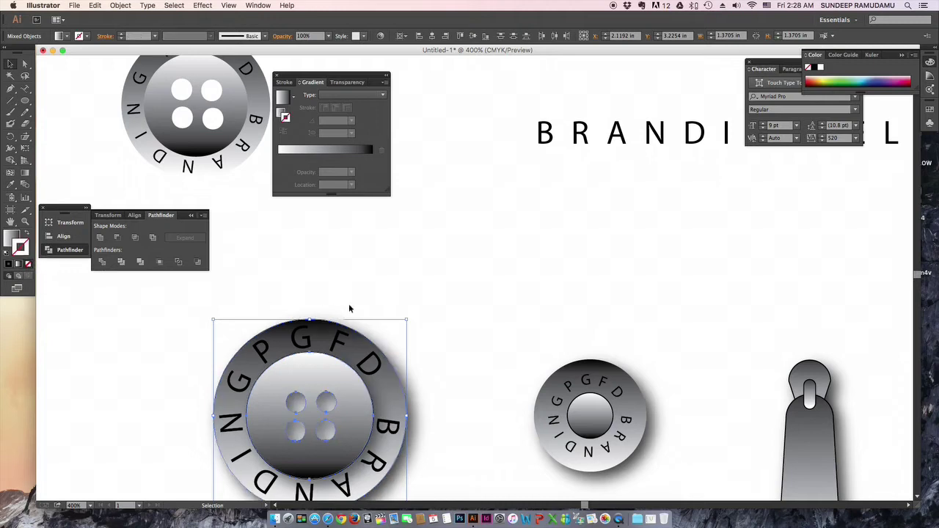
pyautogui.click(411, 308)
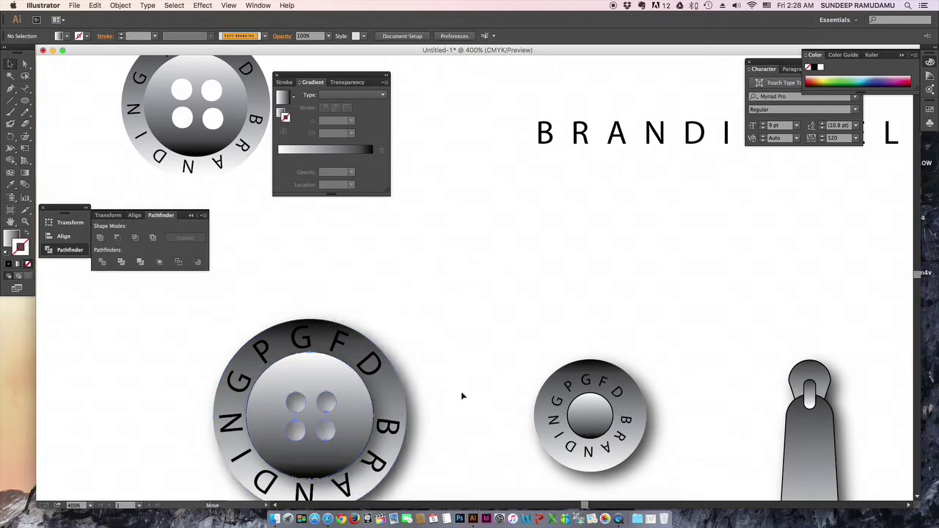
# - Move the disc and BRANDING text ring aside and set the white circle's stroke to None
pyautogui.moveTo(353, 405); pyautogui.dragTo(517, 404)
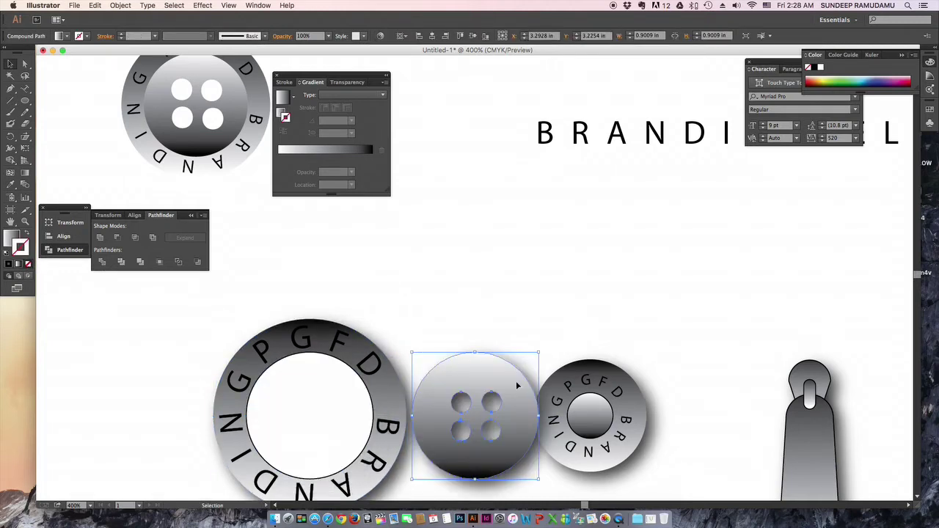
pyautogui.click(369, 394)
pyautogui.moveTo(369, 395); pyautogui.dragTo(421, 394)
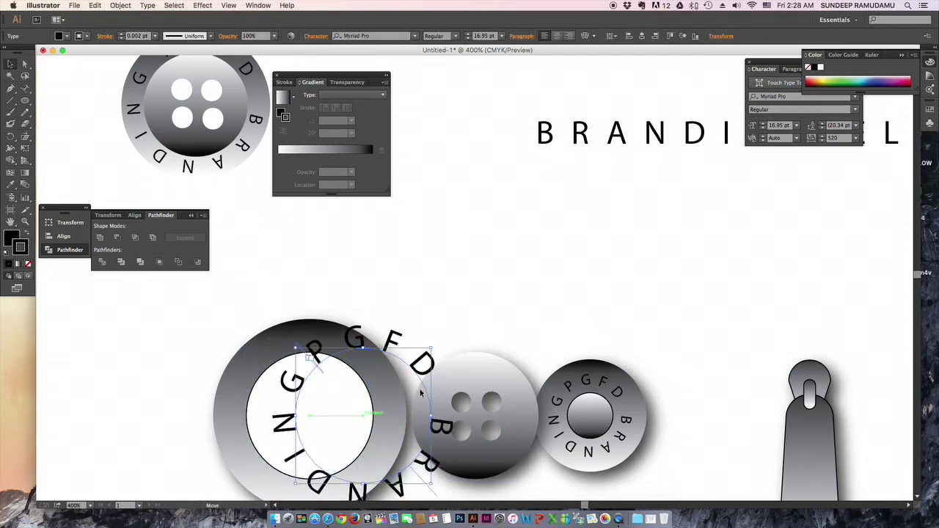
pyautogui.click(254, 395)
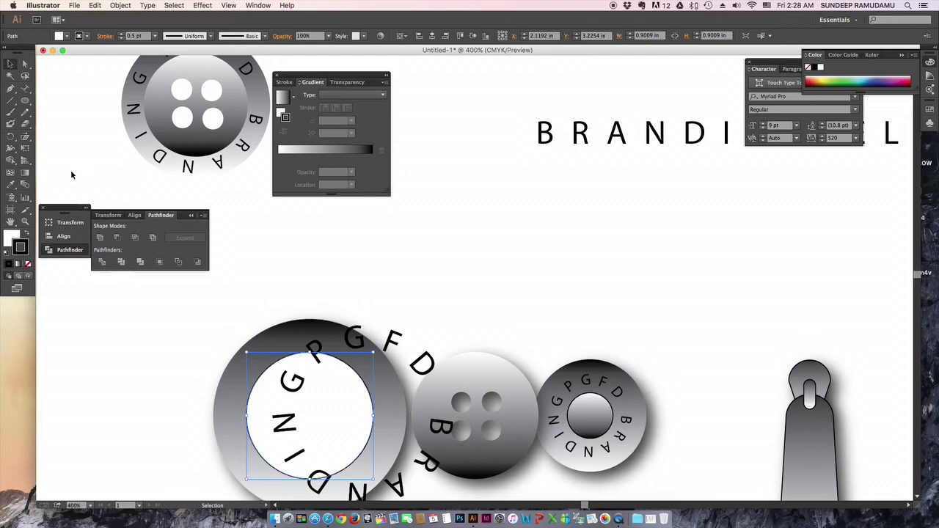
pyautogui.click(28, 264)
pyautogui.click(111, 339)
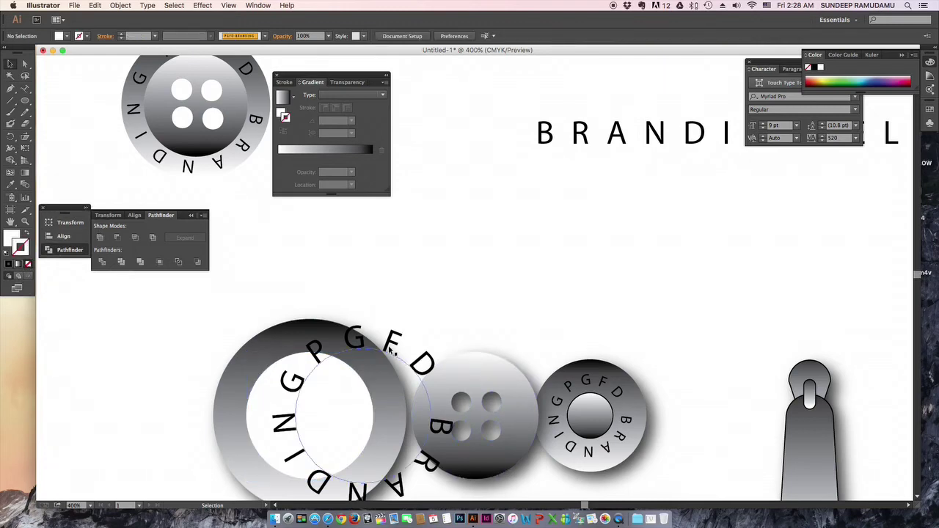
# - Return the BRANDING text ring and four-hole disc onto the button
pyautogui.moveTo(390, 350); pyautogui.dragTo(339, 353)
pyautogui.moveTo(433, 380); pyautogui.dragTo(280, 380)
pyautogui.click(430, 175)
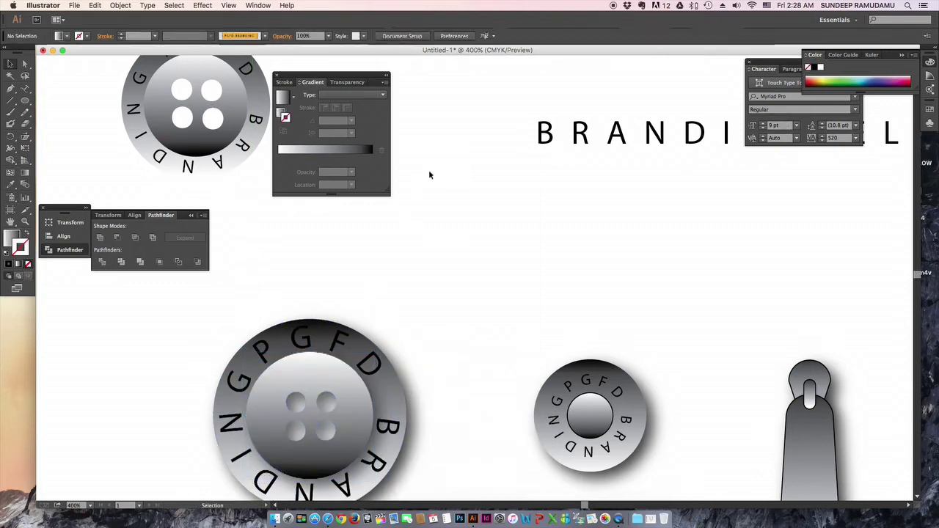
# - Pan and zoom out over the sheet, then select the flat orange PGFD BRANDING strip
pyautogui.moveTo(524, 335); pyautogui.dragTo(366, 248)
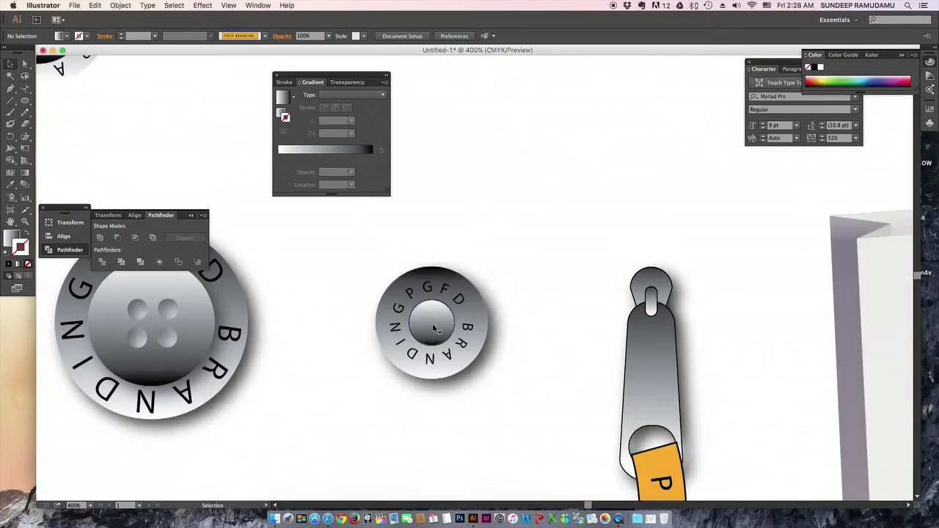
pyautogui.moveTo(602, 350); pyautogui.dragTo(428, 199)
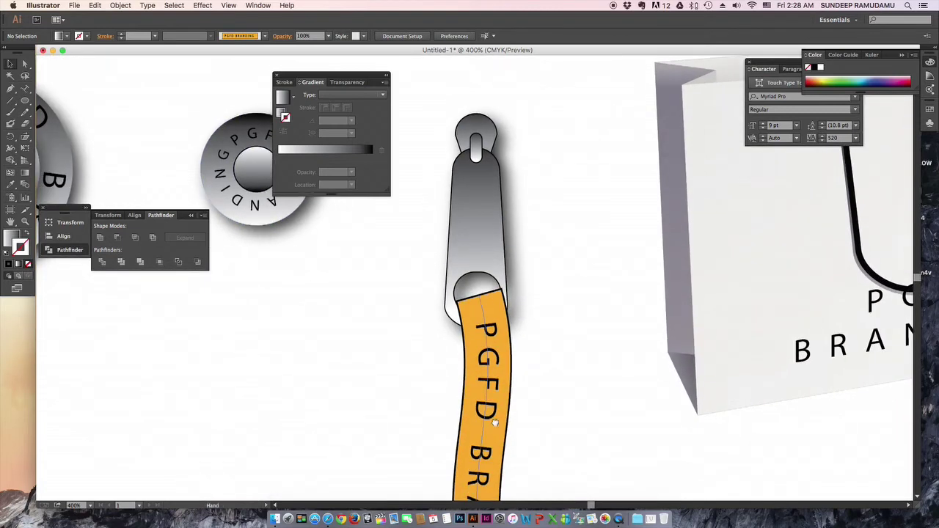
pyautogui.moveTo(446, 152); pyautogui.dragTo(502, 295)
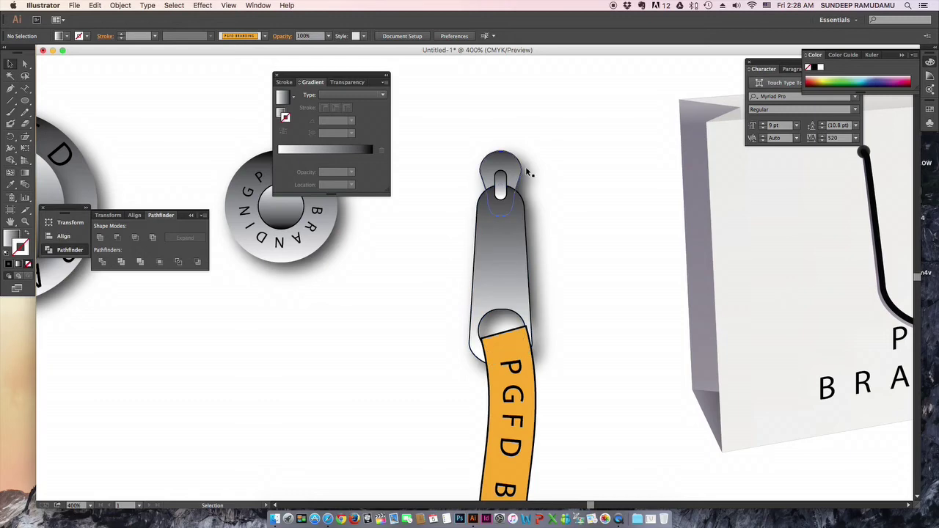
pyautogui.moveTo(493, 169); pyautogui.dragTo(497, 224)
pyautogui.scroll(-6, 545, 318)
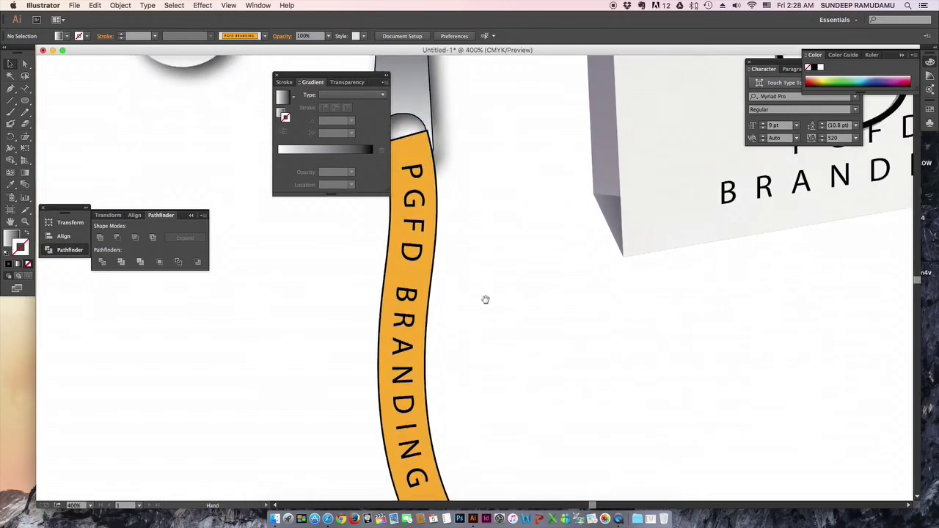
pyautogui.moveTo(551, 294); pyautogui.dragTo(575, 292)
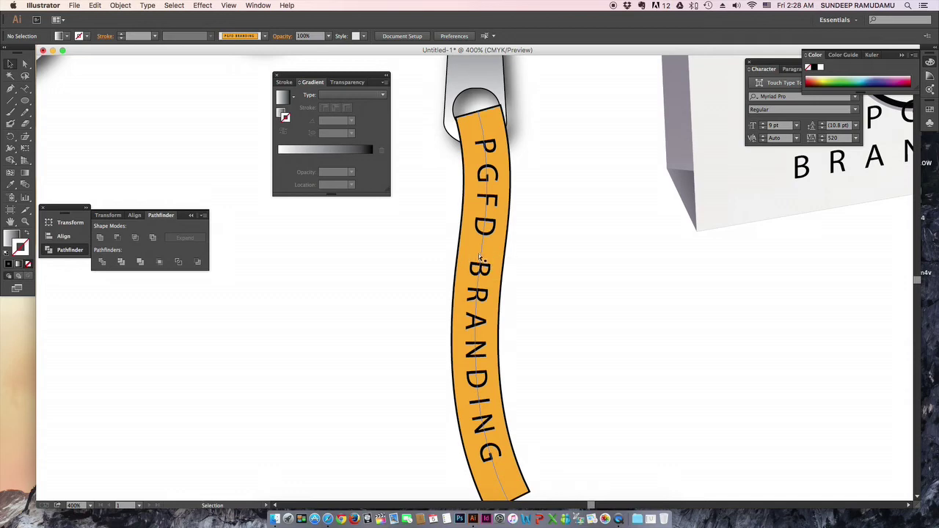
pyautogui.scroll(-3, 478, 253)
pyautogui.scroll(-2, 464, 270)
pyautogui.hscroll(-5, 410, 270)
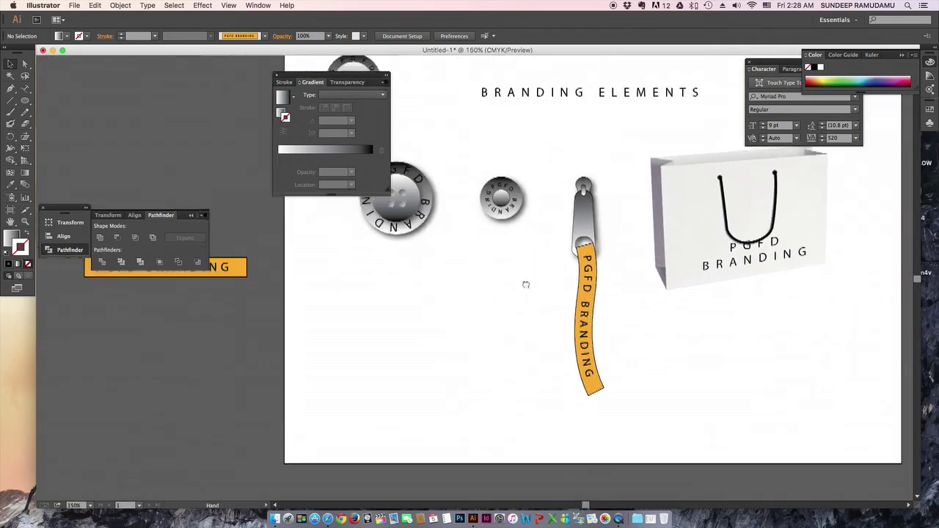
pyautogui.hscroll(-5, 524, 279)
pyautogui.click(286, 268)
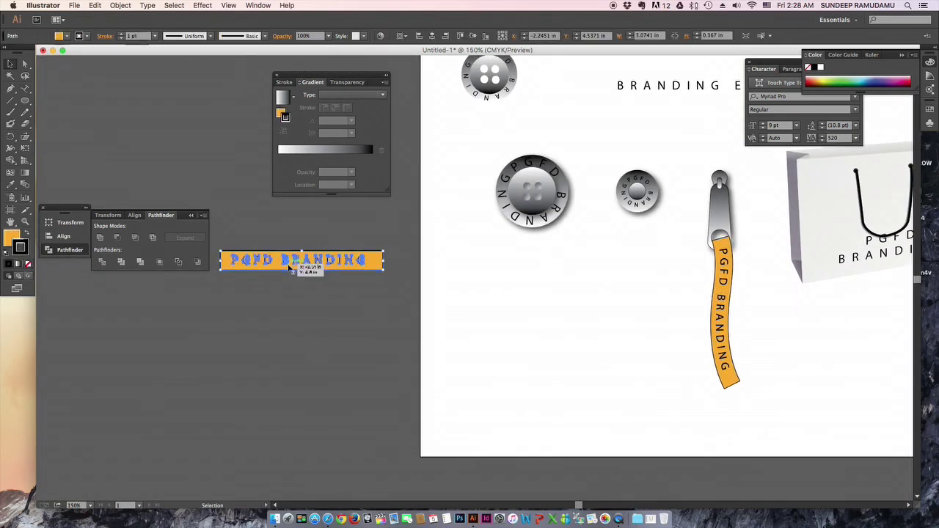
# - Select the whole orange strip together with its PGFD BRANDING letters
pyautogui.click(310, 294)
pyautogui.moveTo(250, 267); pyautogui.dragTo(375, 264)
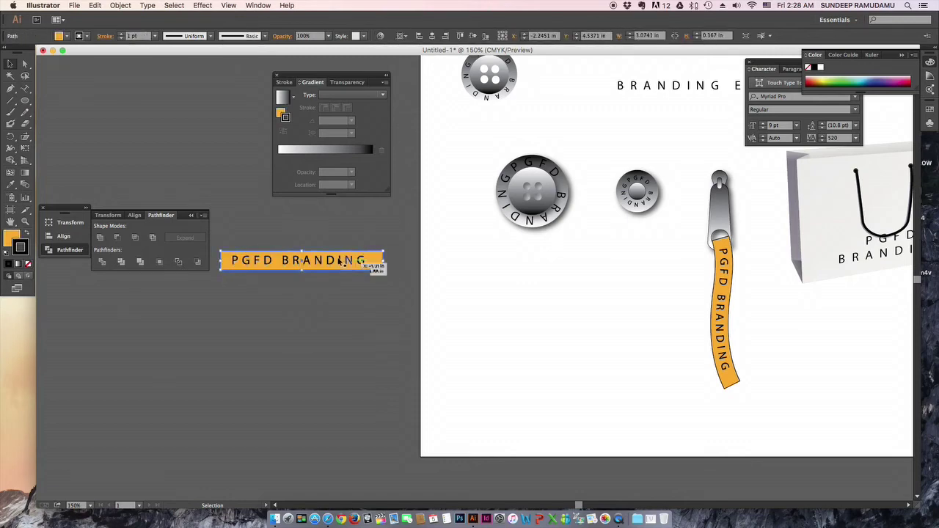
pyautogui.click(269, 243)
pyautogui.moveTo(242, 242); pyautogui.dragTo(331, 292)
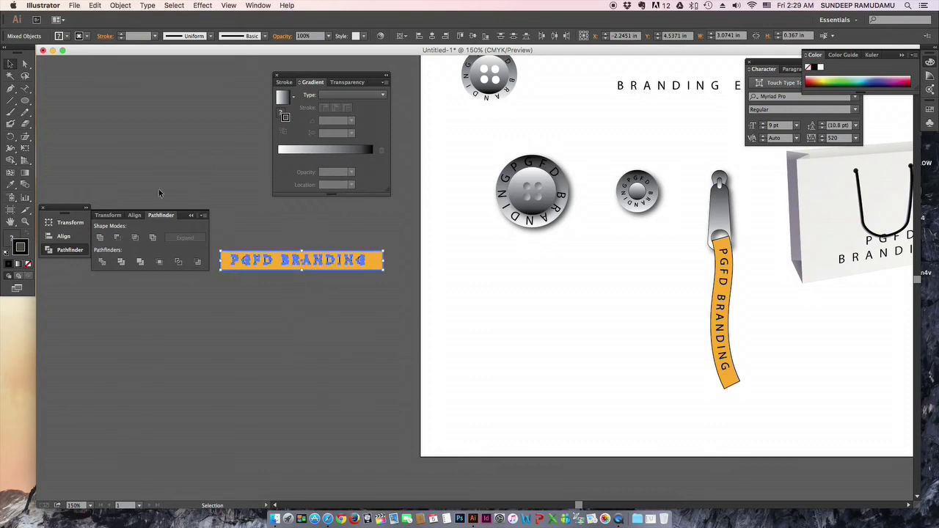
# - Save the strip as a new Art Brush in the Brushes panel with default options
pyautogui.click(258, 5)
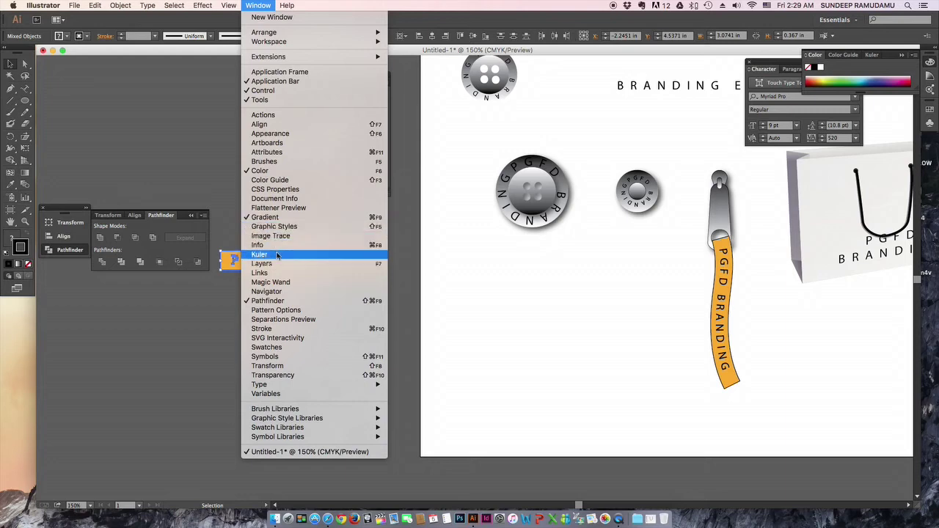
pyautogui.click(265, 161)
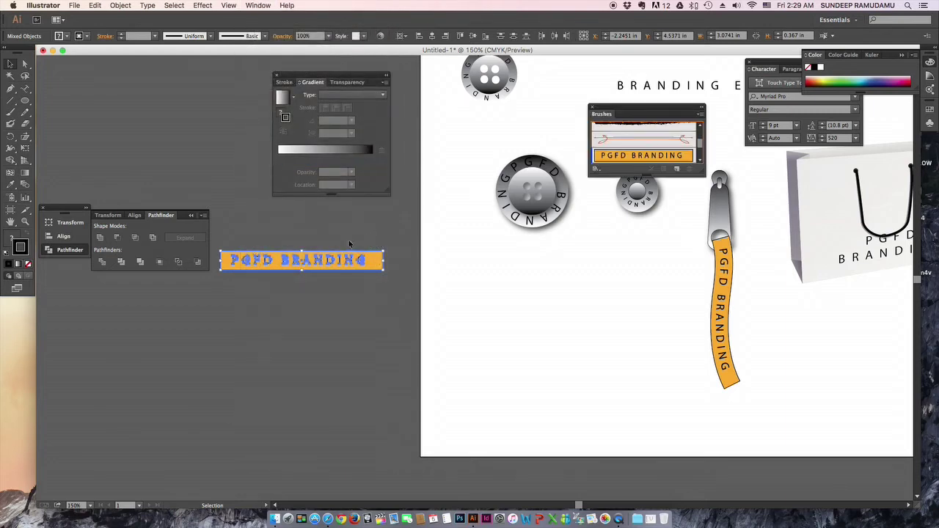
pyautogui.moveTo(323, 266); pyautogui.dragTo(613, 143)
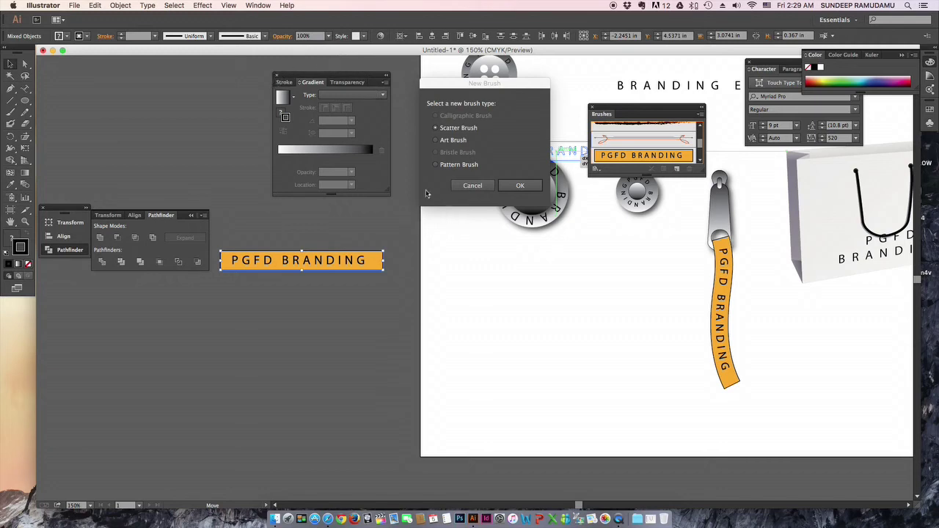
pyautogui.click(437, 141)
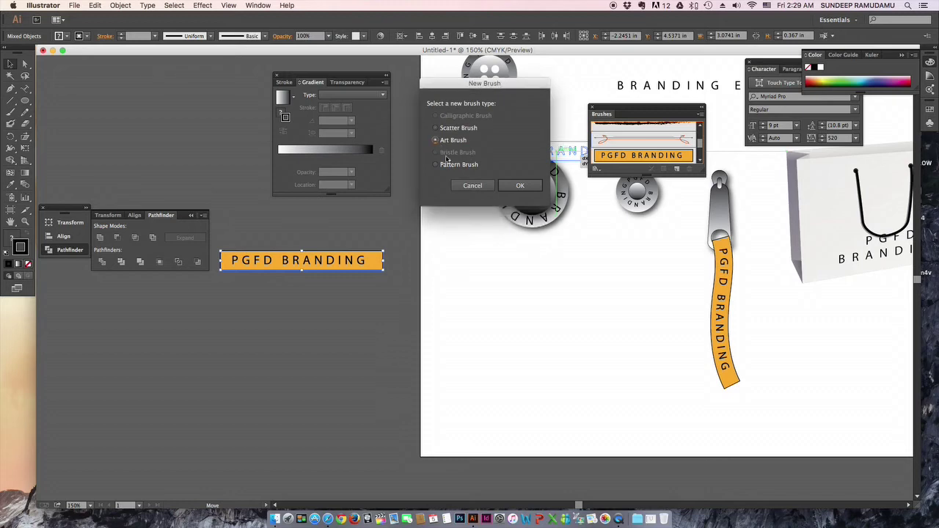
pyautogui.click(519, 184)
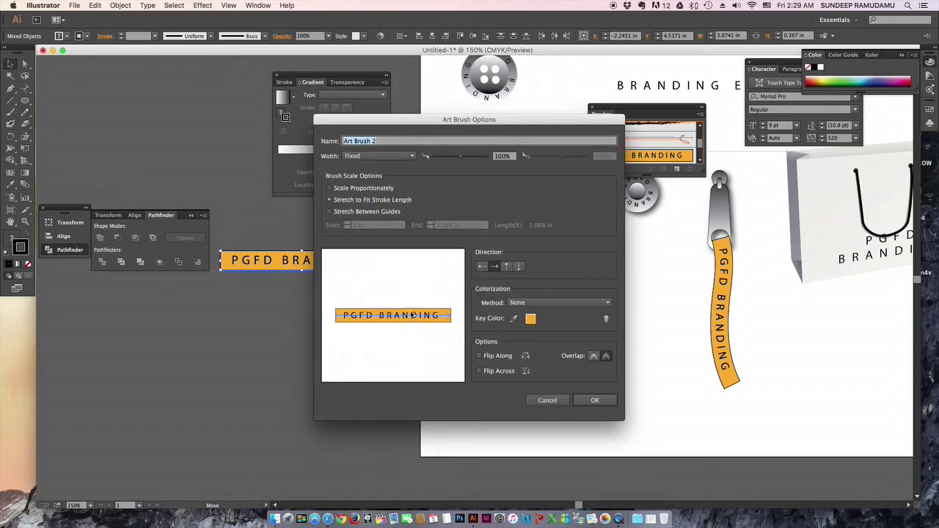
pyautogui.click(592, 401)
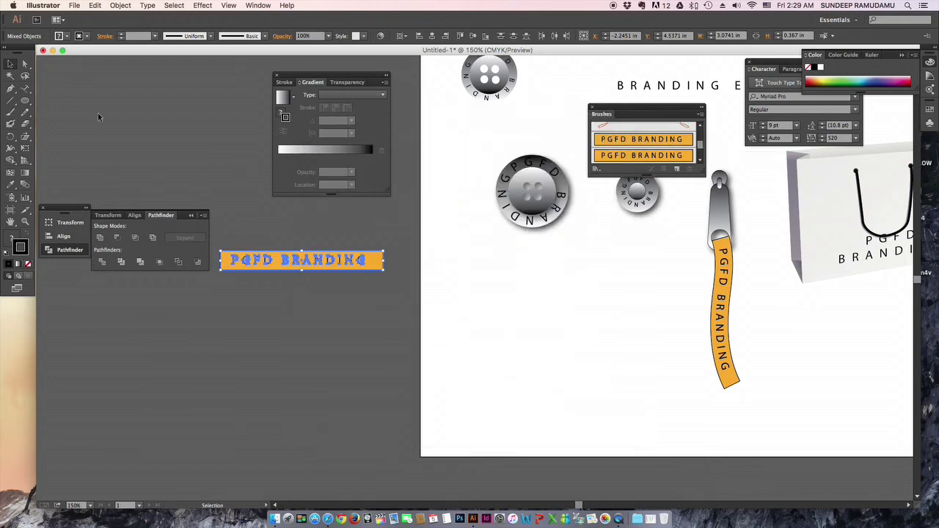
pyautogui.click(10, 114)
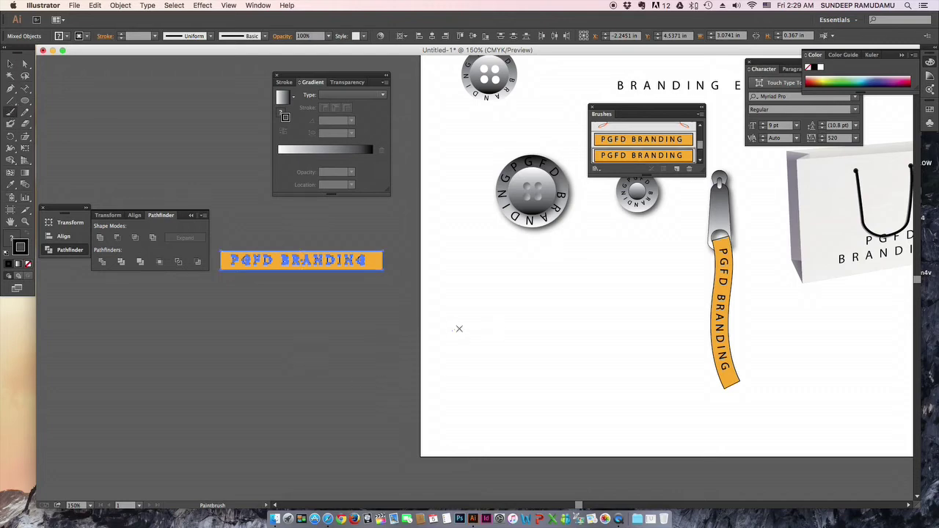
# - Test the PGFD BRANDING art brush on a wavy stroke and a pen-drawn path
pyautogui.moveTo(585, 339); pyautogui.dragTo(586, 340)
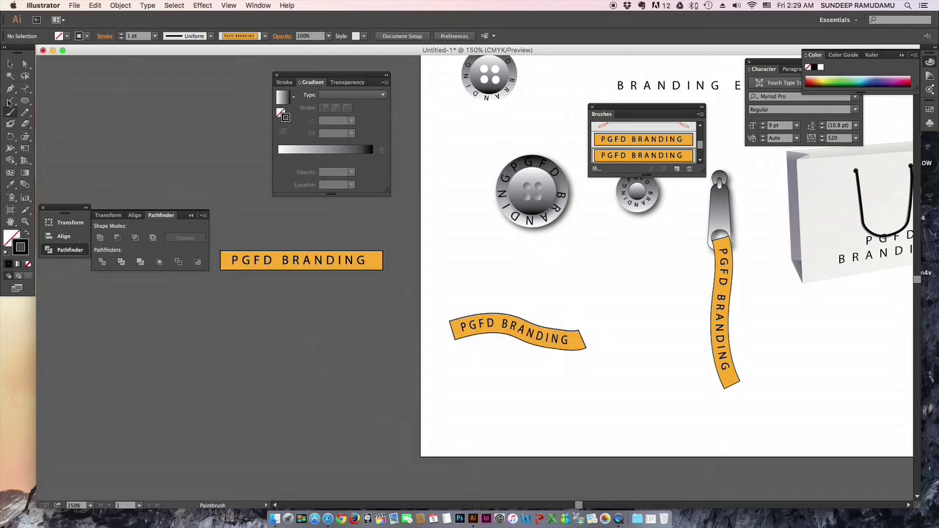
pyautogui.click(10, 88)
pyautogui.click(452, 293)
pyautogui.click(529, 273)
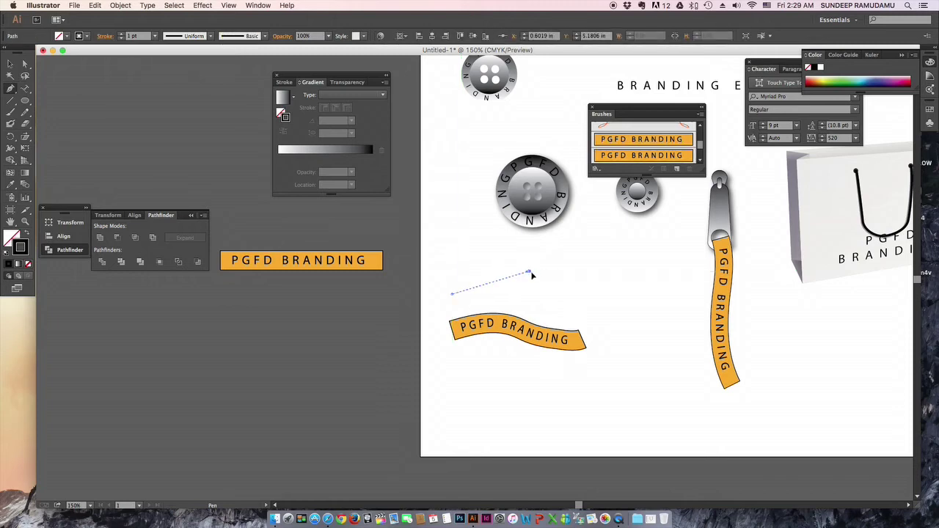
pyautogui.moveTo(586, 269); pyautogui.dragTo(620, 271)
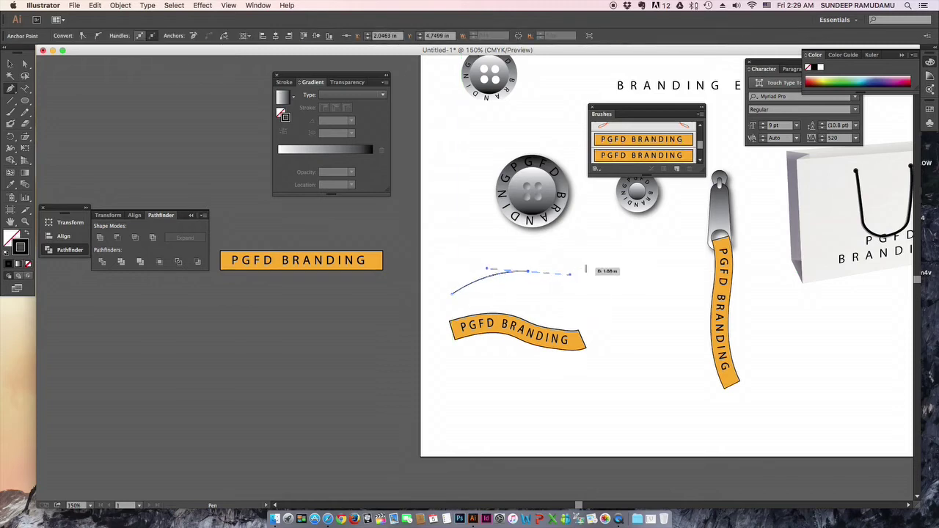
pyautogui.click(640, 154)
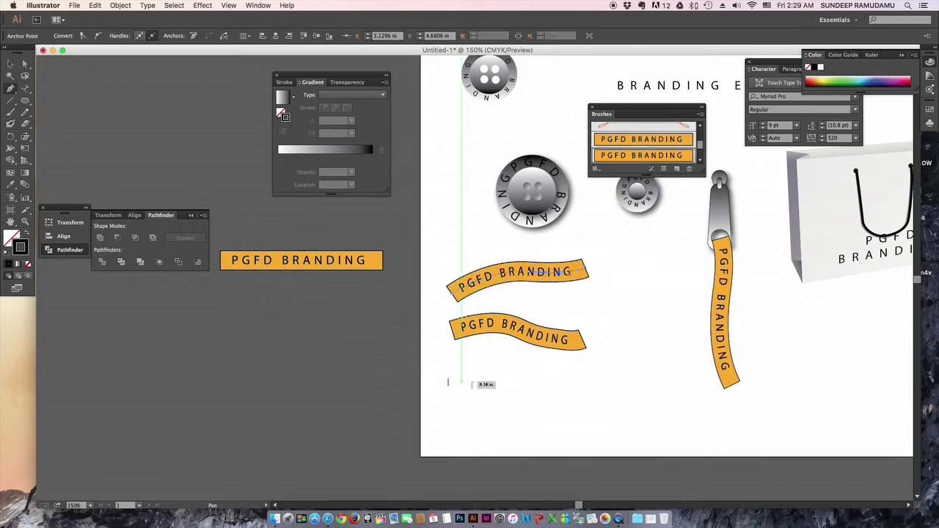
pyautogui.click(319, 377)
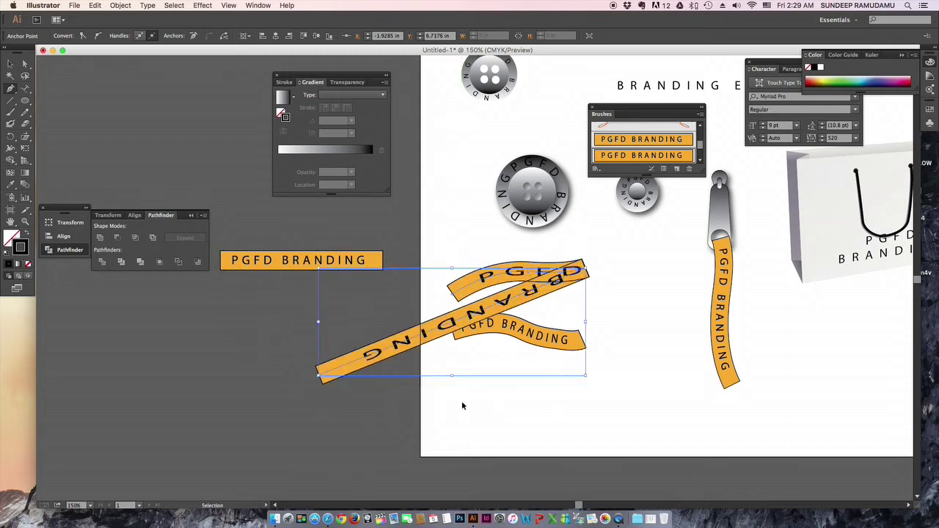
# - Paint more long and vertical PGFD test strokes, undoing every one of them
pyautogui.hotkey('ctrl', 'z')
pyautogui.hotkey('ctrl', 'z')
pyautogui.click(10, 63)
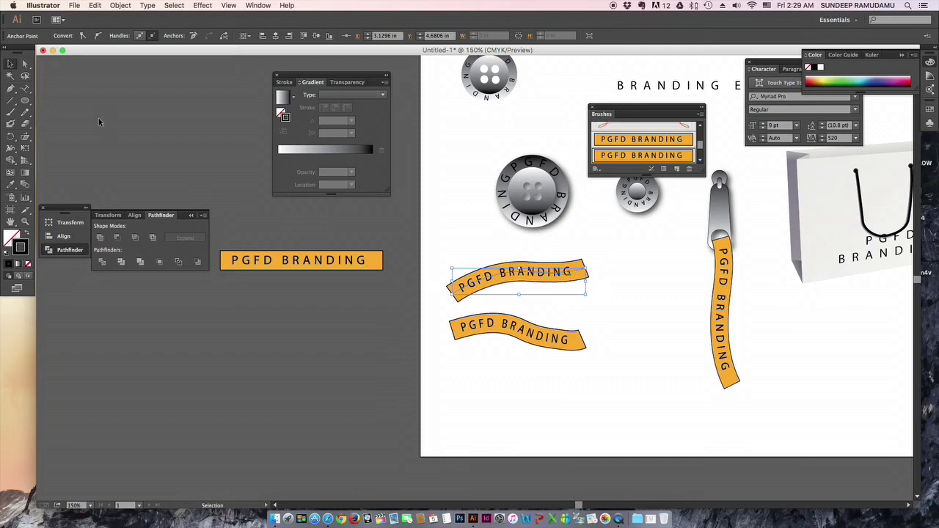
pyautogui.click(99, 115)
pyautogui.click(10, 112)
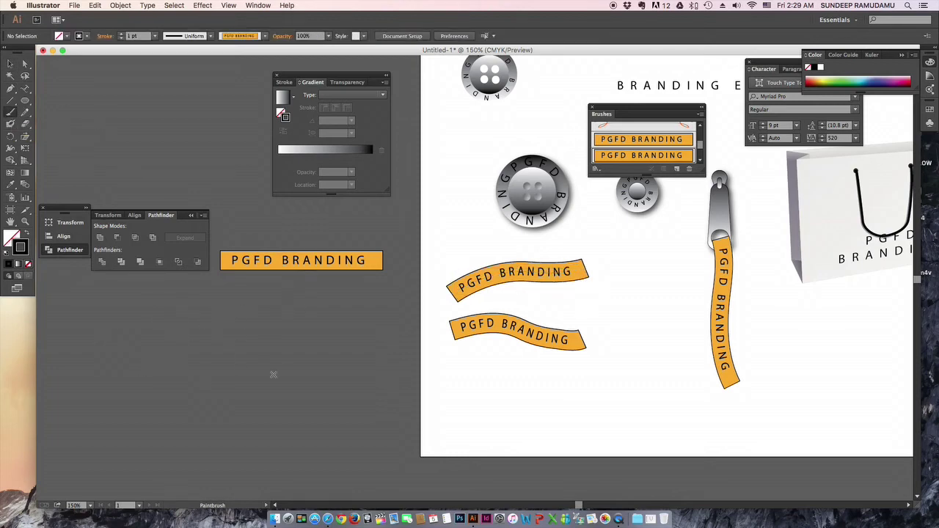
pyautogui.moveTo(419, 364); pyautogui.dragTo(487, 371)
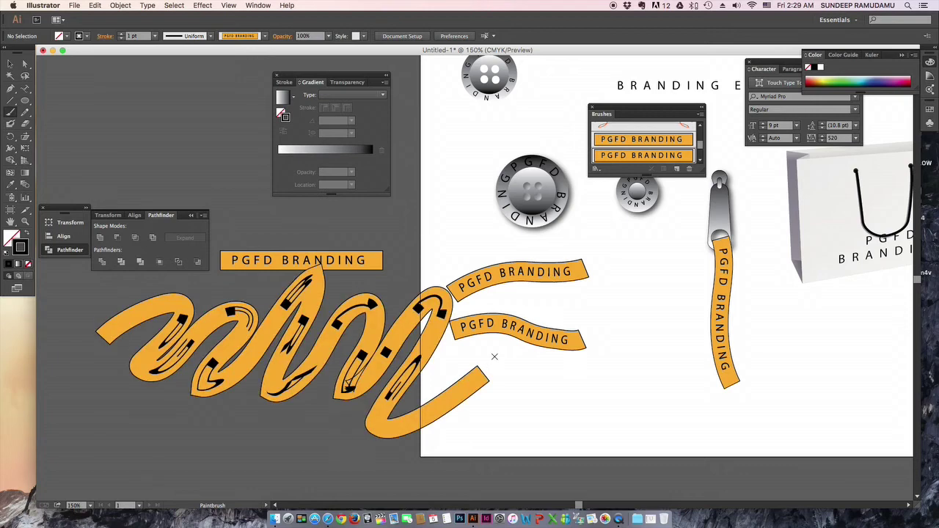
pyautogui.hotkey('ctrl', 'z')
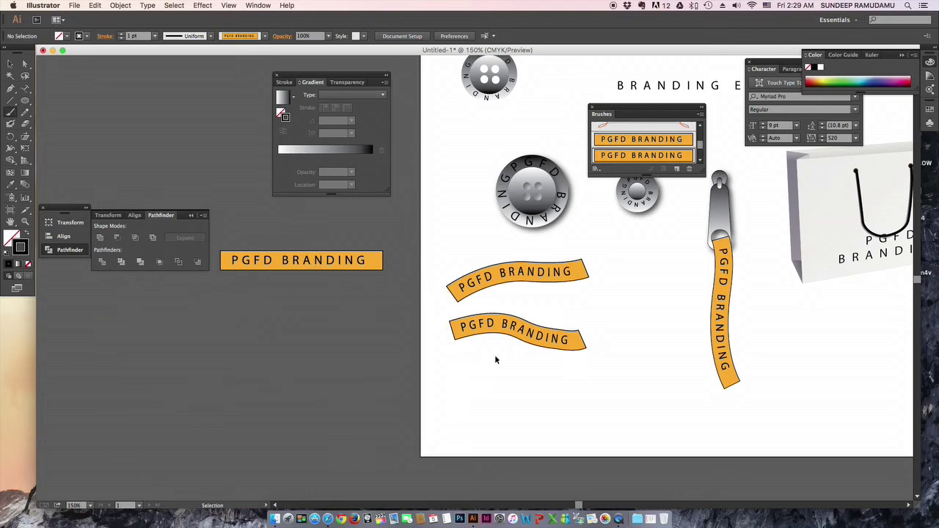
pyautogui.moveTo(693, 321); pyautogui.dragTo(685, 399)
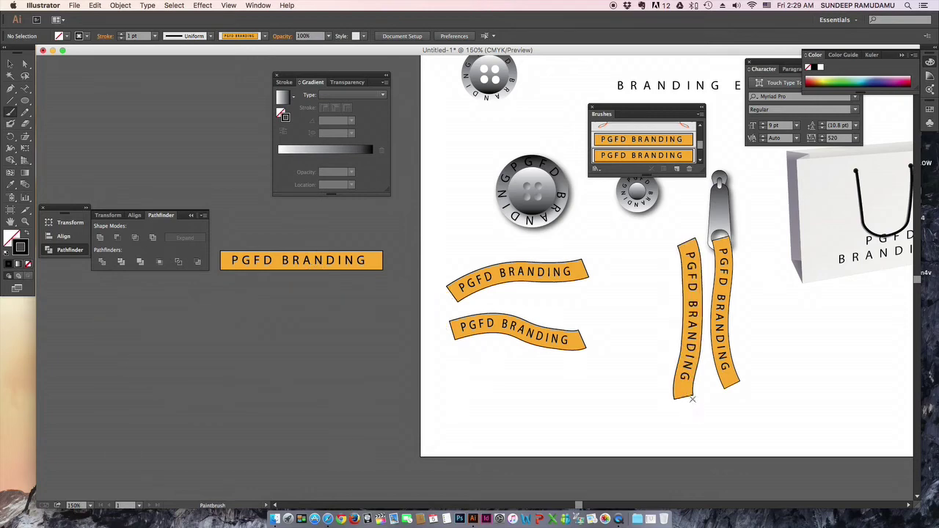
pyautogui.hotkey('ctrl', 'z')
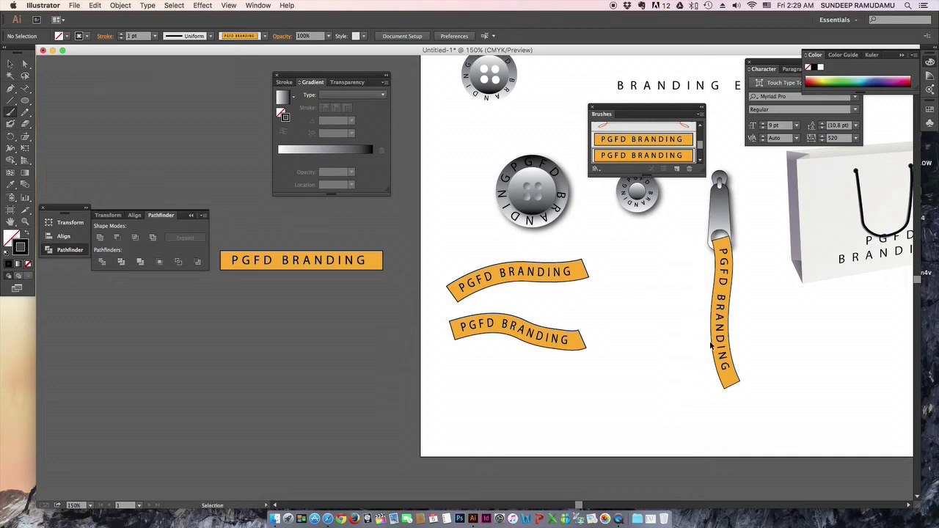
pyautogui.hotkey('ctrl', 'z')
pyautogui.hotkey('ctrl', 'z')
pyautogui.hotkey('ctrl', 'z')
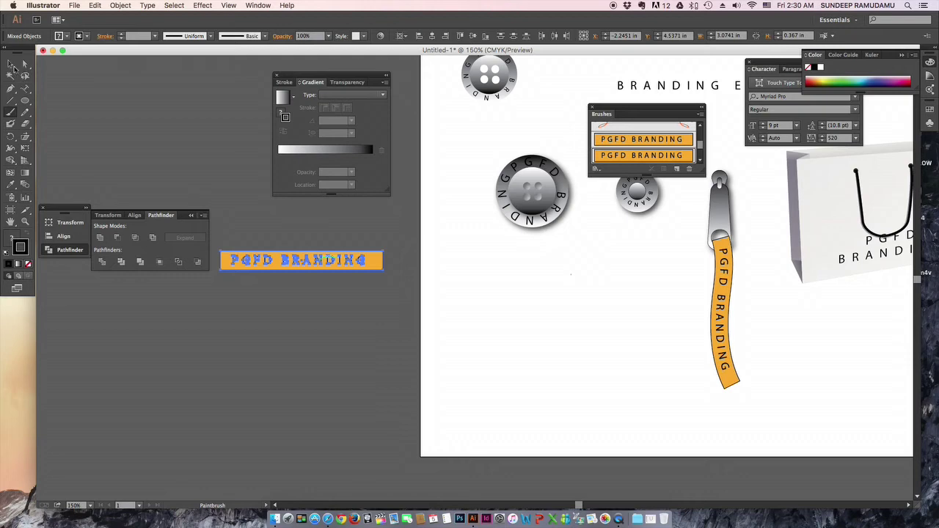
# - Close the Gradient panel and select the PGFD BRANDING text on the bag
pyautogui.press('v')
pyautogui.click(185, 122)
pyautogui.hscroll(10, 335, 340)
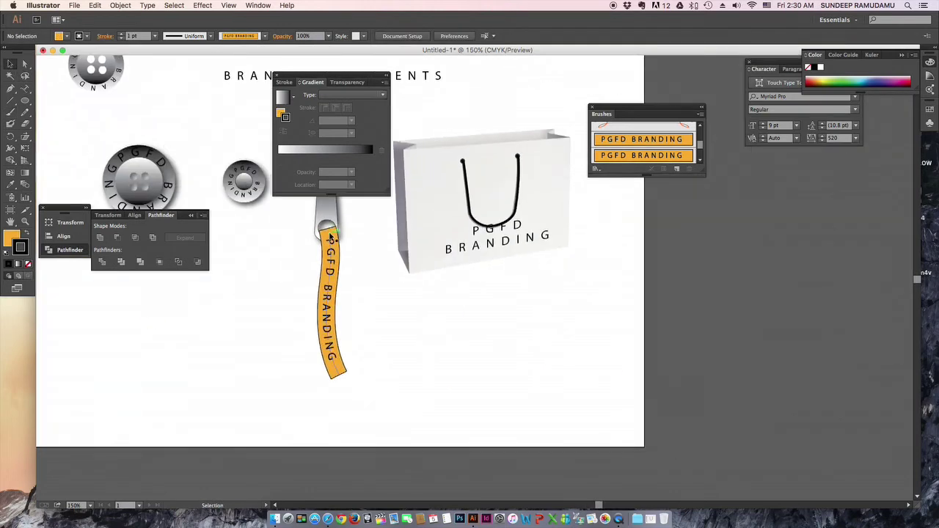
pyautogui.click(277, 75)
pyautogui.click(489, 254)
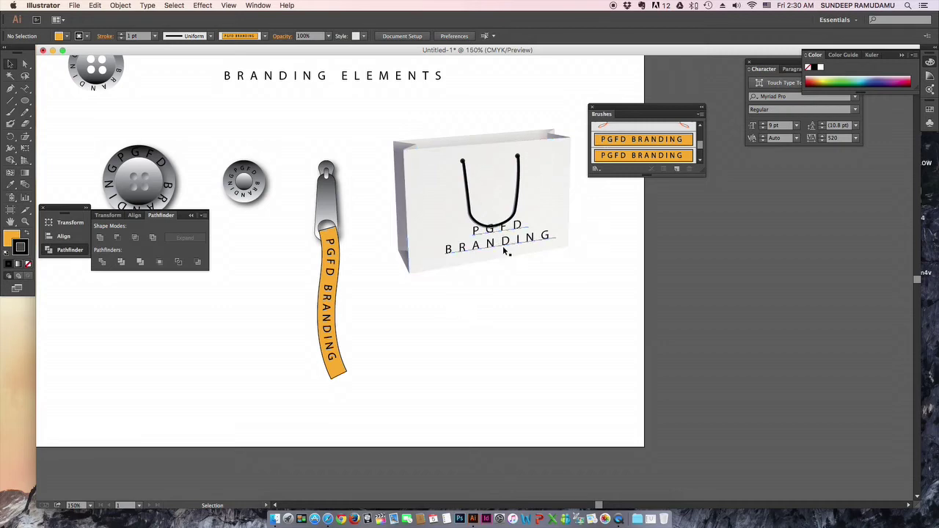
# - Move the PGFD BRANDING text below the bag and type 'BRANDING' as point text
pyautogui.moveTo(505, 247); pyautogui.dragTo(641, 325)
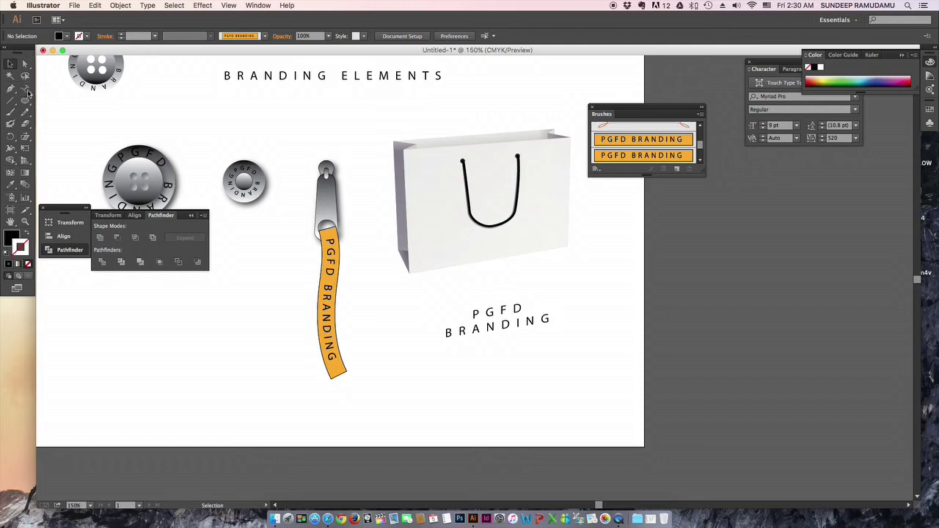
pyautogui.click(26, 91)
pyautogui.click(66, 88)
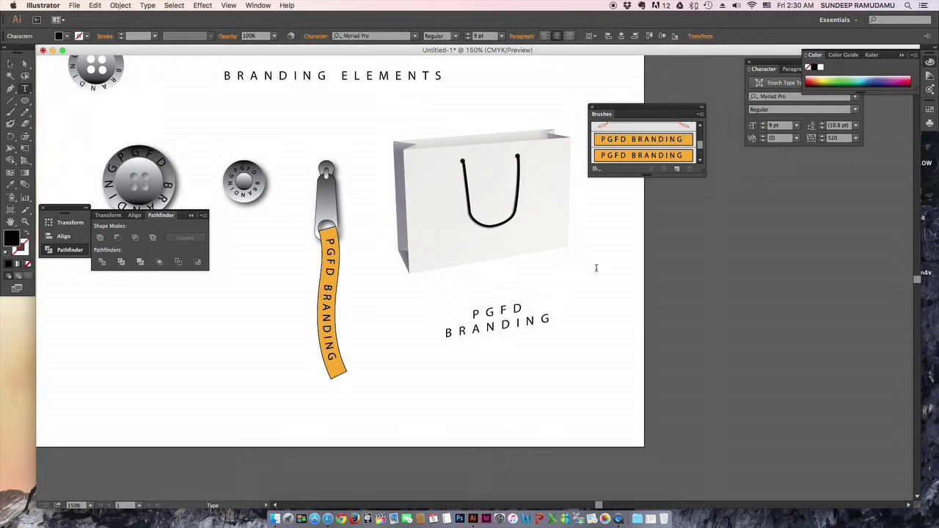
pyautogui.write('BRANIN')
pyautogui.press('BackSpace')
pyautogui.press('BackSpace')
pyautogui.press('BackSpace')
pyautogui.write('NDING')
# - Place the BRANDING word on the bag's lower front and enlarge it
pyautogui.click(10, 64)
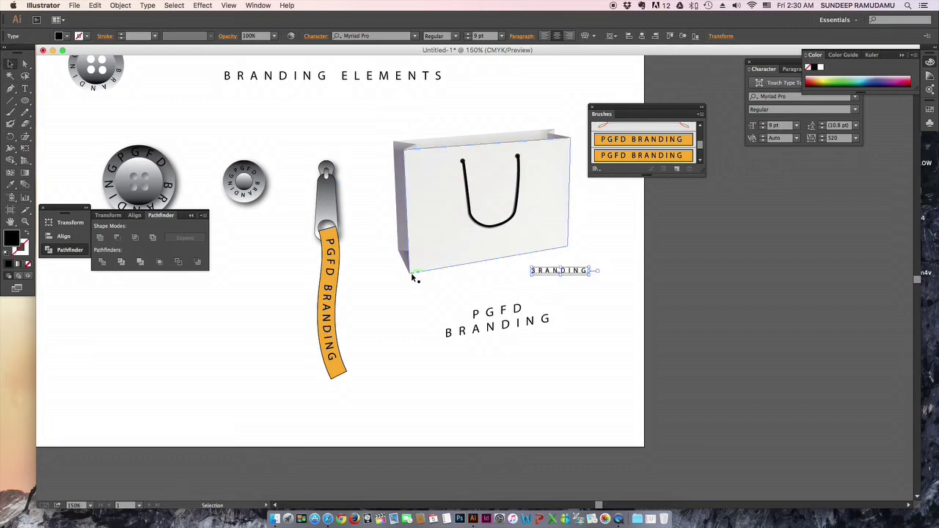
pyautogui.moveTo(557, 271); pyautogui.dragTo(488, 252)
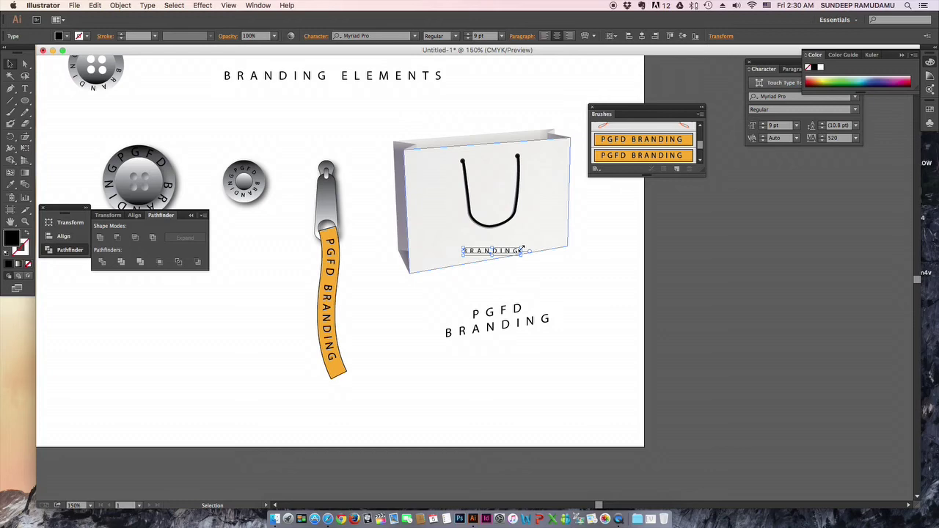
pyautogui.moveTo(523, 250); pyautogui.dragTo(541, 247)
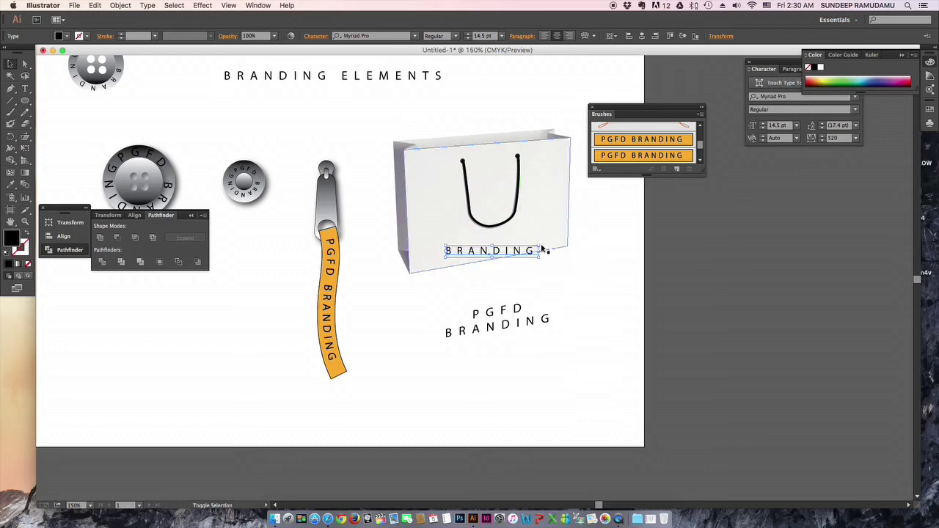
pyautogui.click(26, 138)
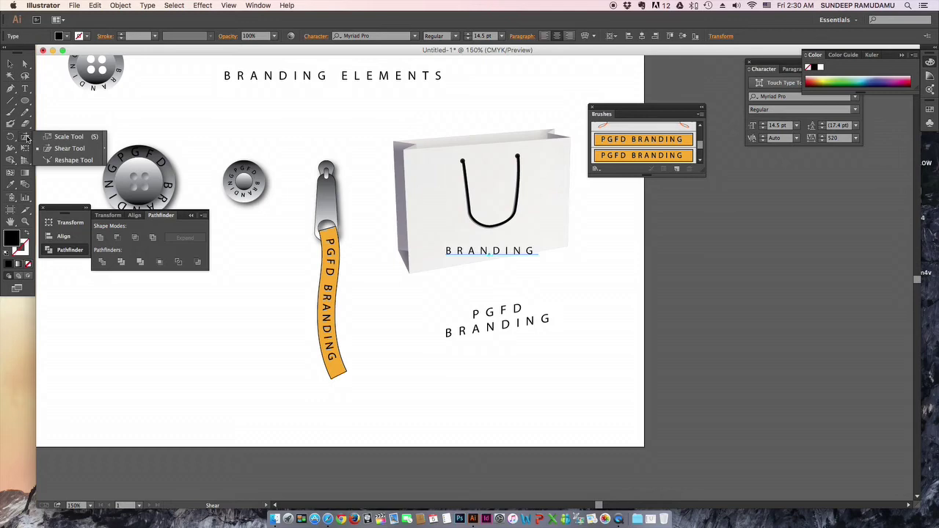
# - Shear BRANDING to follow the bag's angled front and nudge it up under the handle
pyautogui.click(71, 149)
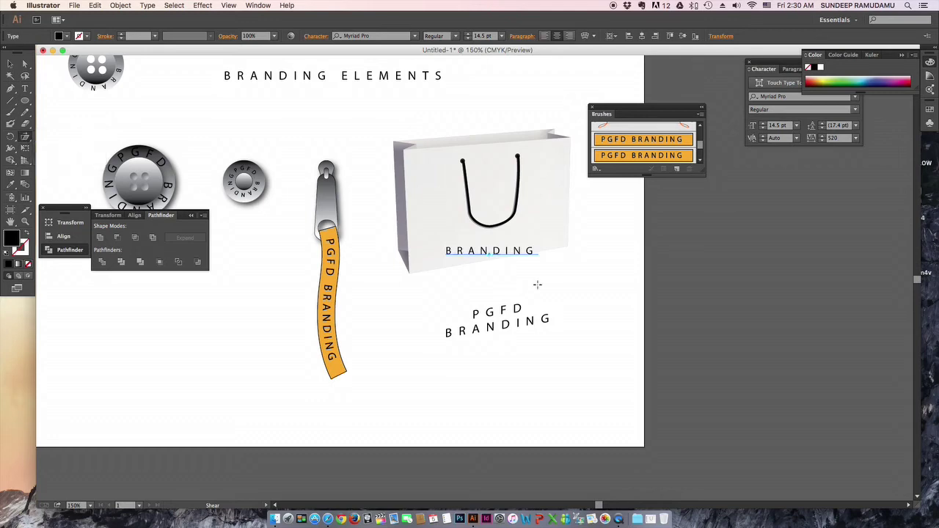
pyautogui.moveTo(538, 246)
pyautogui.mouseDown()
pyautogui.moveTo(538, 238)
pyautogui.moveTo(528, 245)
pyautogui.mouseUp()
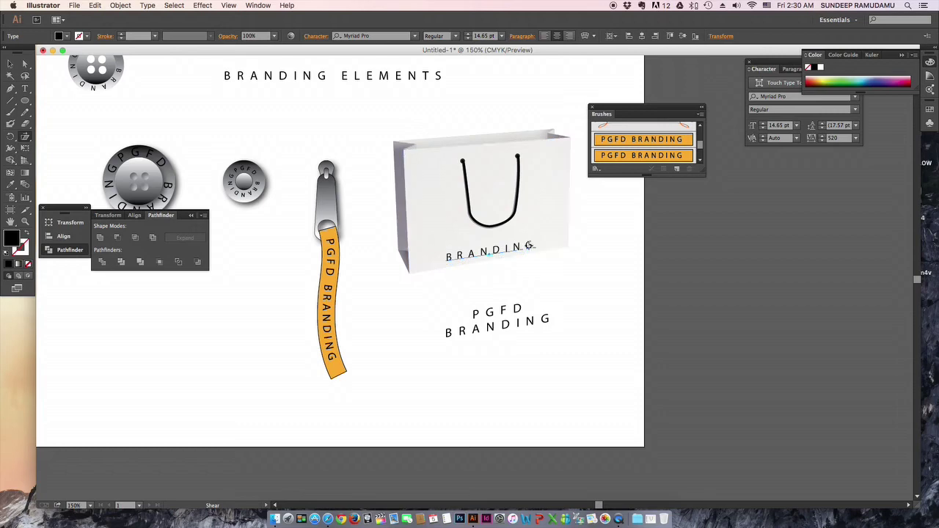
pyautogui.moveTo(534, 244); pyautogui.dragTo(532, 243)
pyautogui.click(11, 63)
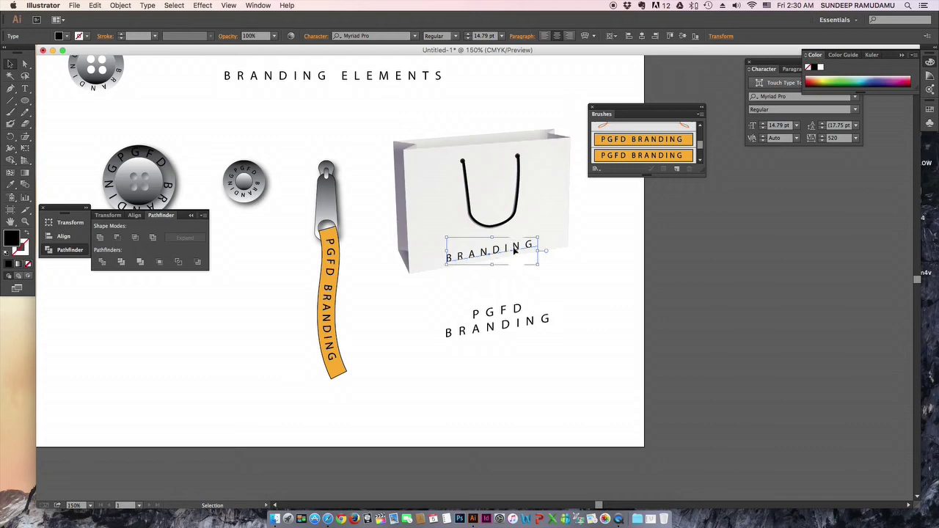
pyautogui.moveTo(513, 251); pyautogui.dragTo(513, 237)
pyautogui.click(594, 297)
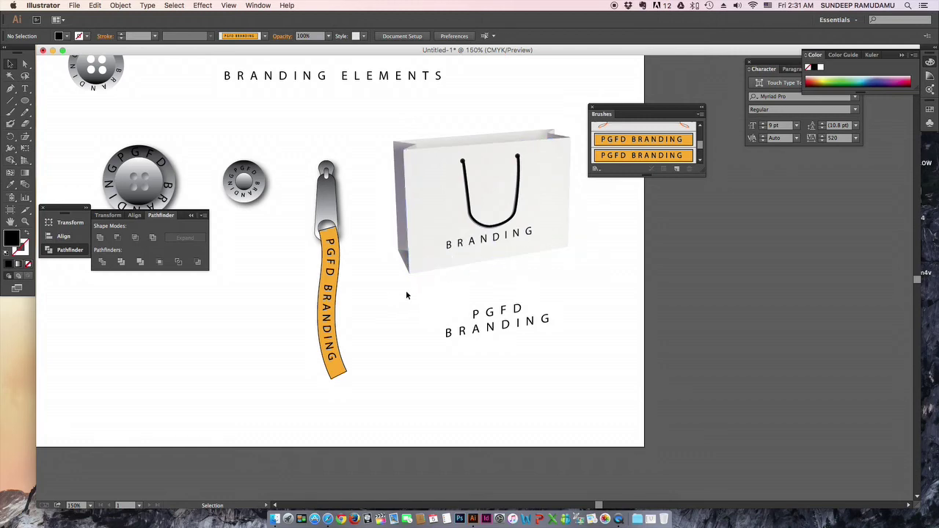
# - Type a 'BRANDING ELEMENTS' text line below the large button
pyautogui.moveTo(384, 272); pyautogui.dragTo(505, 313)
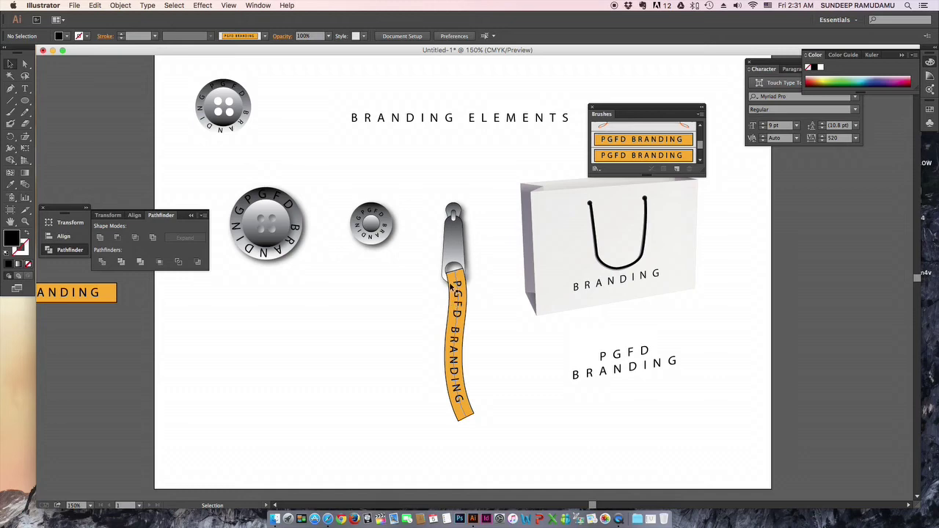
pyautogui.moveTo(647, 109); pyautogui.dragTo(677, 71)
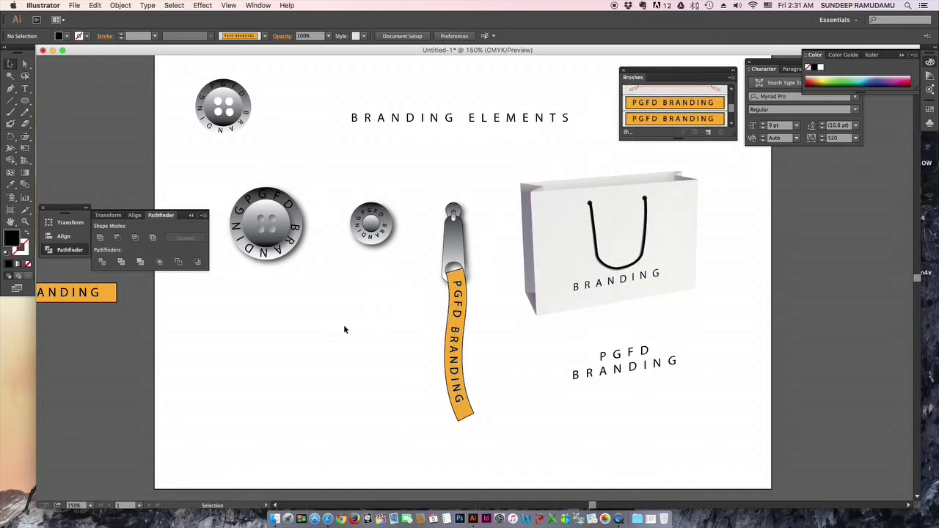
pyautogui.click(24, 88)
pyautogui.click(193, 315)
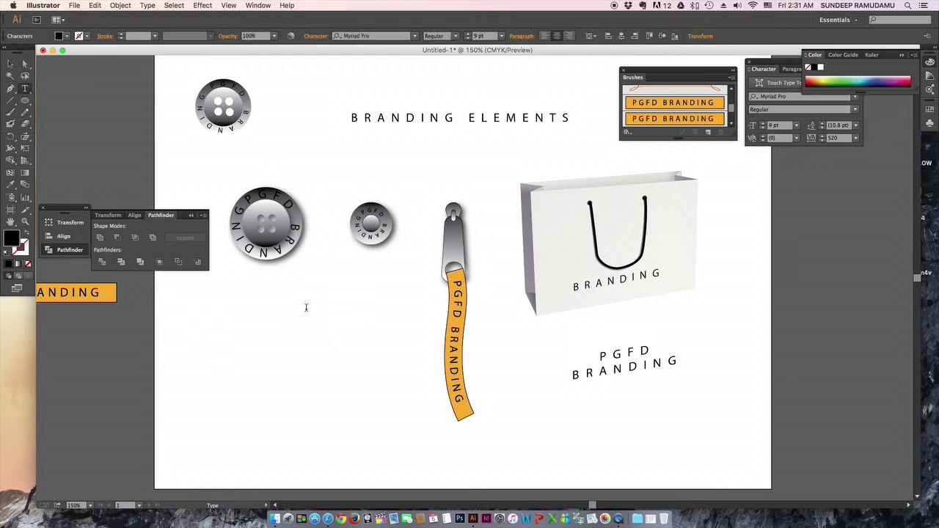
pyautogui.write('NIND')
pyautogui.press('BackSpace')
pyautogui.press('BackSpace')
pyautogui.press('BackSpace')
pyautogui.write('DING ELEMNTS')
# - Reposition the title text and delete the stray N in 'ELEMNTS'
pyautogui.click(10, 64)
pyautogui.moveTo(231, 317); pyautogui.dragTo(279, 307)
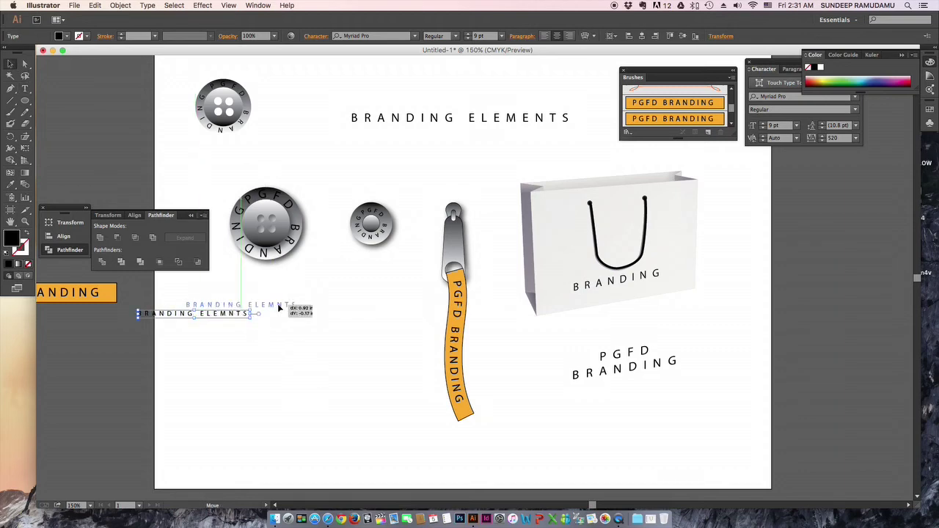
pyautogui.press('t')
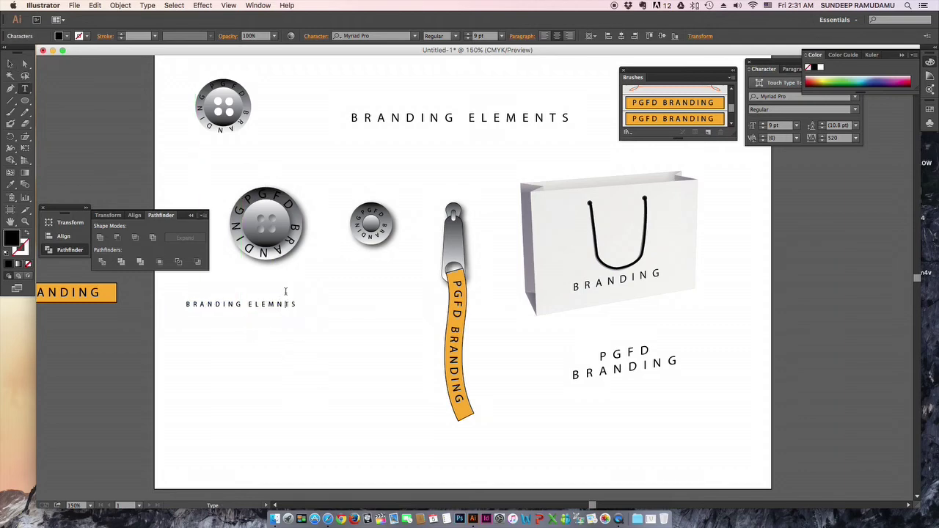
pyautogui.press('BackSpace')
# - Finish the ELEMENTS spelling and add LABELS on a new line beneath the title
pyautogui.write('EN')
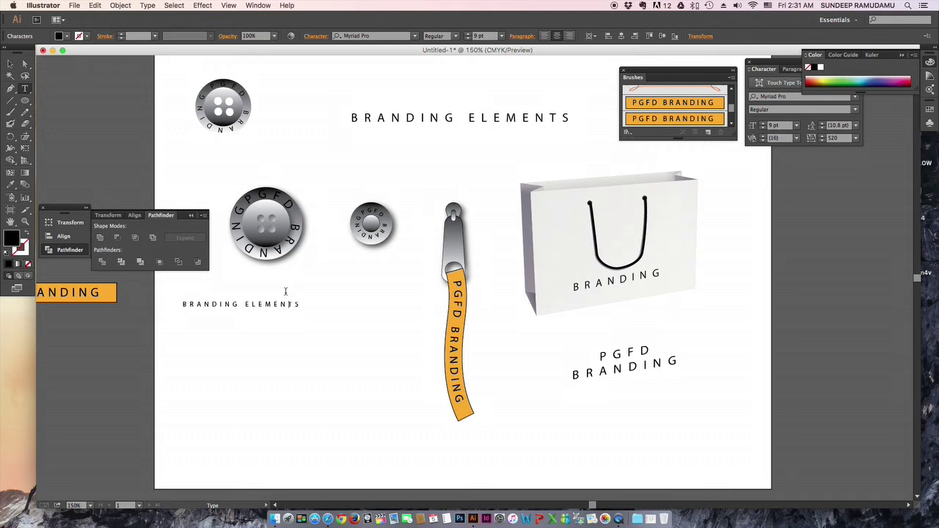
pyautogui.click(298, 301)
pyautogui.write('ALE')
pyautogui.press('BackSpace')
pyautogui.press('BackSpace')
pyautogui.press('BackSpace')
pyautogui.write('LABELS')
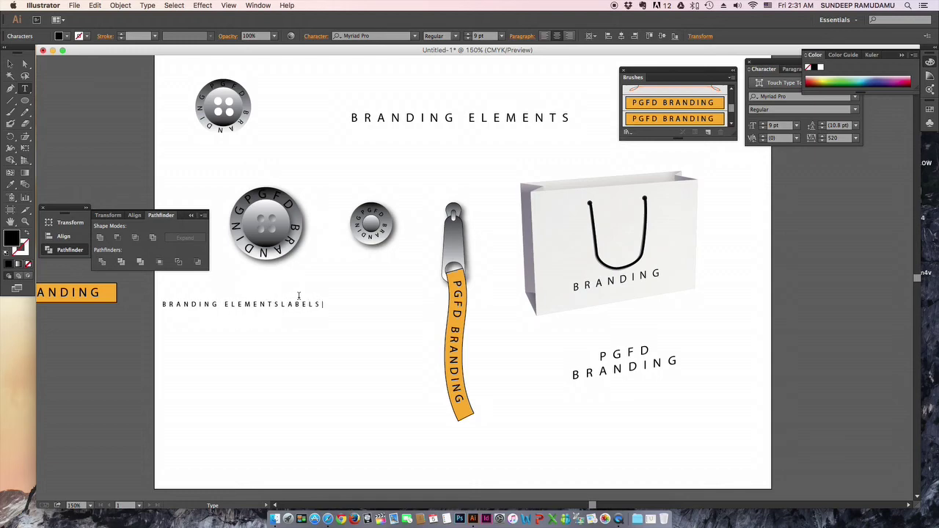
pyautogui.press('Return')
pyautogui.write('TAGS')
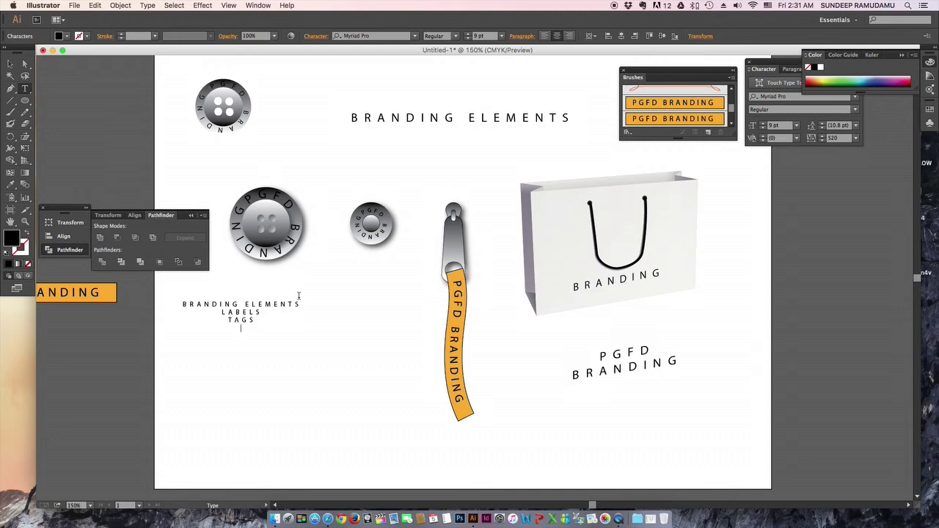
# - Add list lines WASHCARE, TABS, LEATHER TABS, EMBROIDERY BADGES and CHEST PRINT
pyautogui.write('WASHCA')
pyautogui.write('RE')
pyautogui.write('ABS')
pyautogui.write('LEATHER')
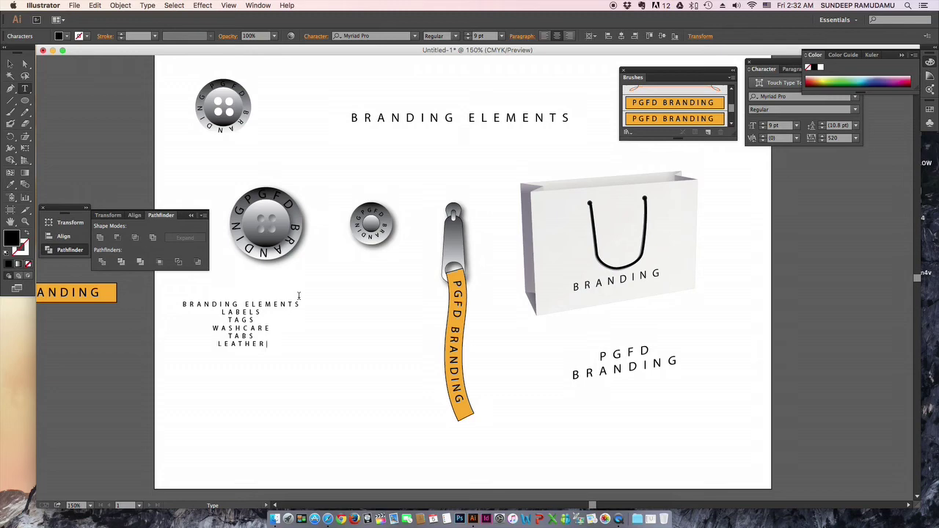
pyautogui.write('TABS')
pyautogui.write('ROIDERY ')
pyautogui.write('BAD')
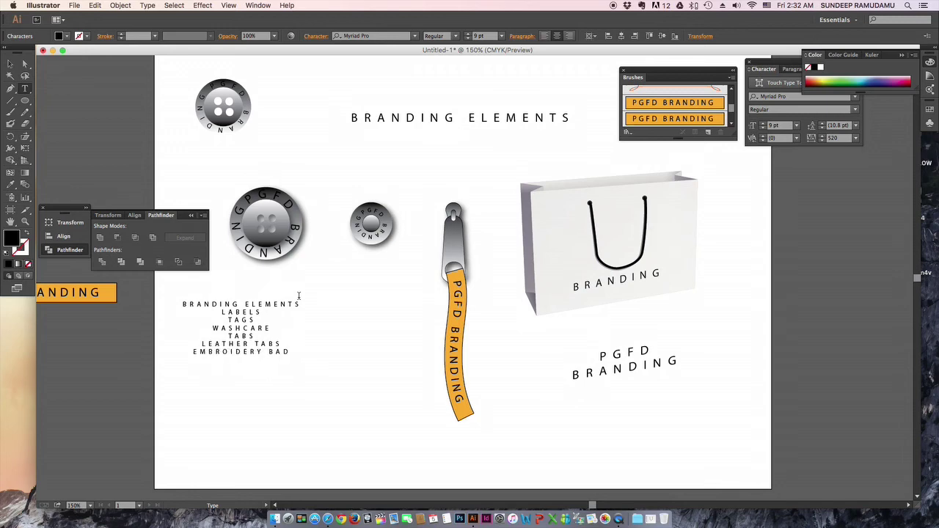
pyautogui.write('GES')
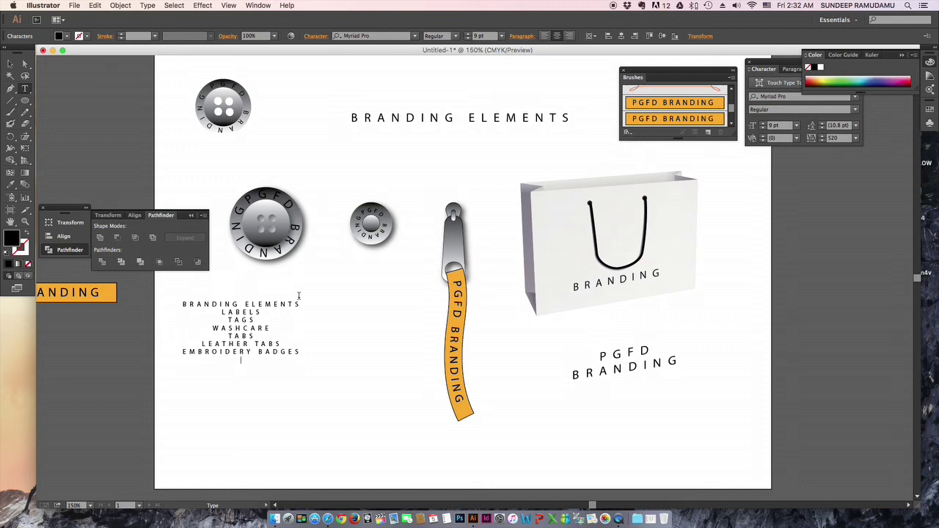
pyautogui.write('ES')
pyautogui.write('T PRINT')
pyautogui.press('Escape')
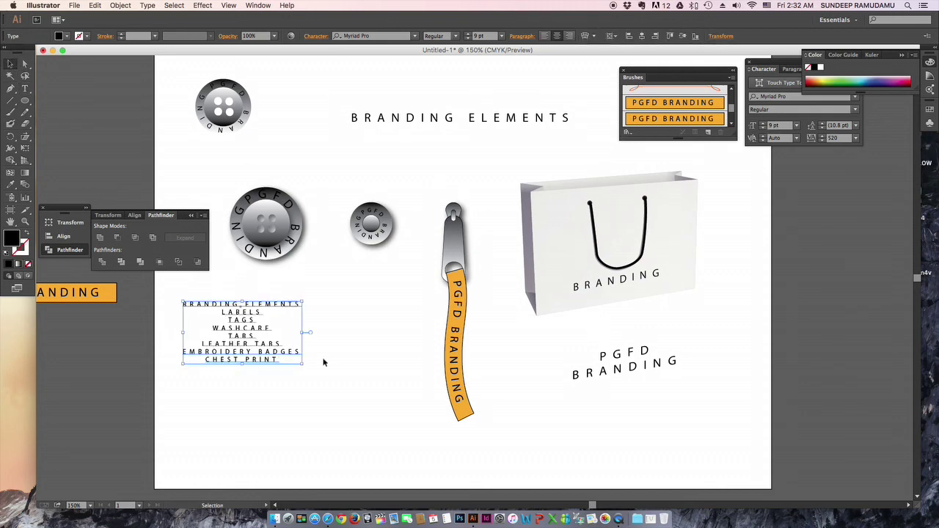
# - Scale the list text block up to about 13.71 pt and pan to the orange label
pyautogui.moveTo(301, 363); pyautogui.dragTo(365, 397)
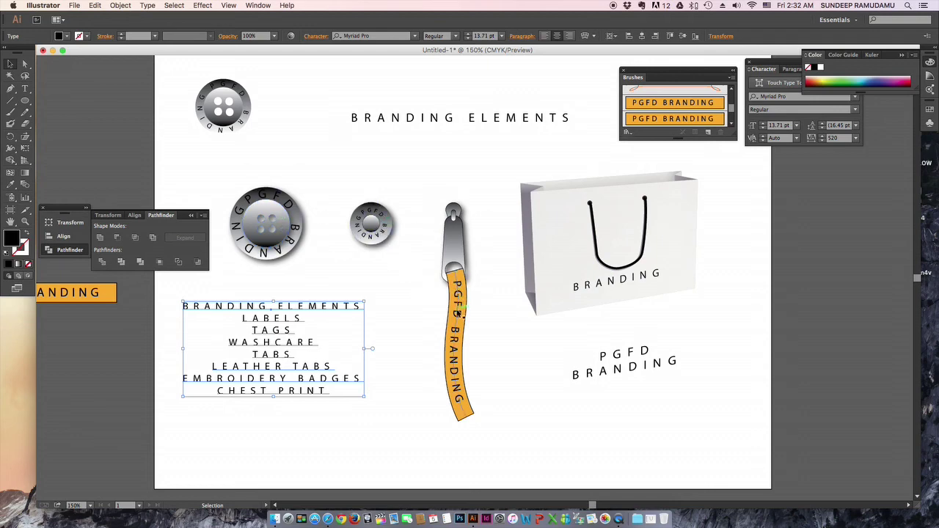
pyautogui.click(121, 318)
pyautogui.moveTo(141, 315); pyautogui.dragTo(279, 315)
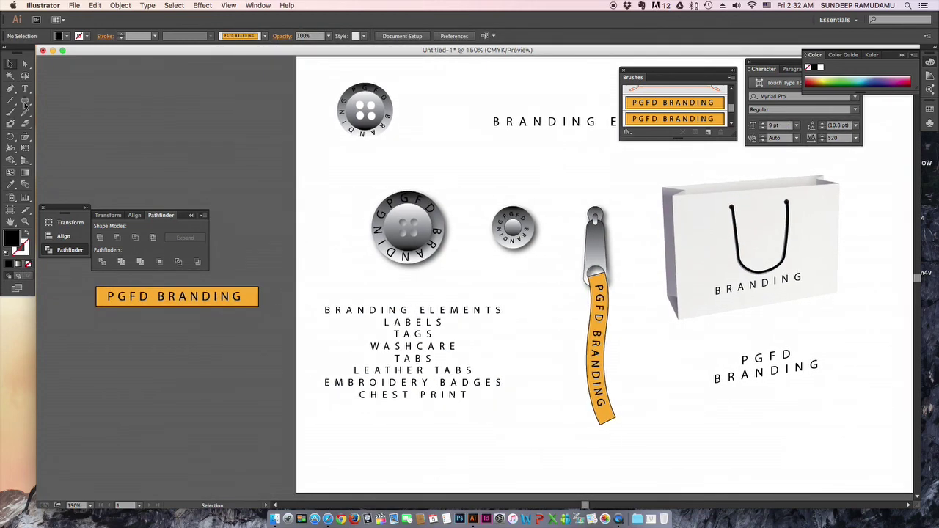
pyautogui.moveTo(26, 103); pyautogui.dragTo(73, 100)
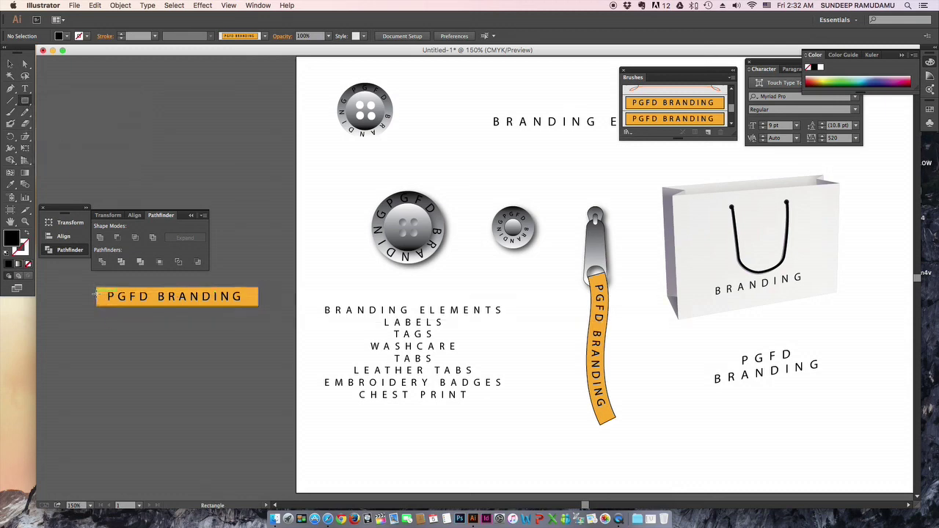
# - Draw a rectangle across the orange label bar and fill it white (FFFFFF)
pyautogui.moveTo(96, 288)
pyautogui.mouseDown()
pyautogui.moveTo(183, 305)
pyautogui.moveTo(258, 303)
pyautogui.mouseUp()
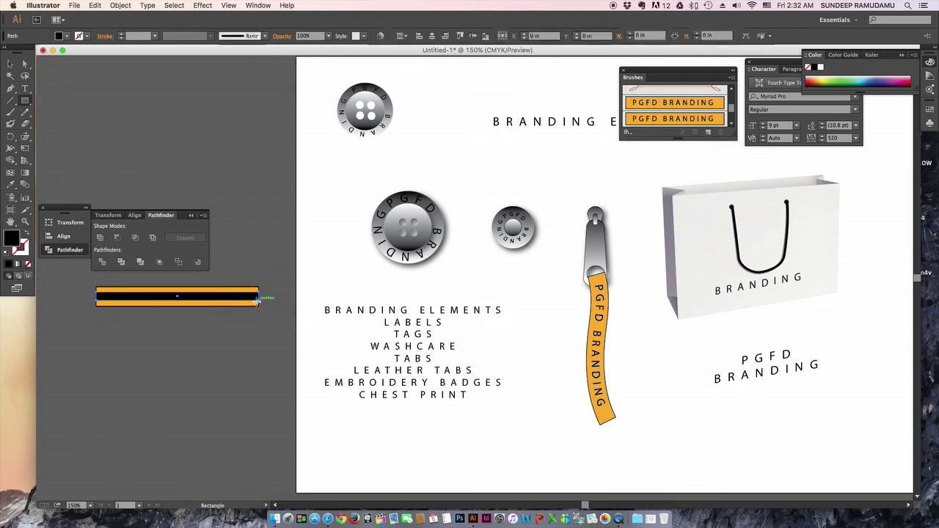
pyautogui.doubleClick(11, 237)
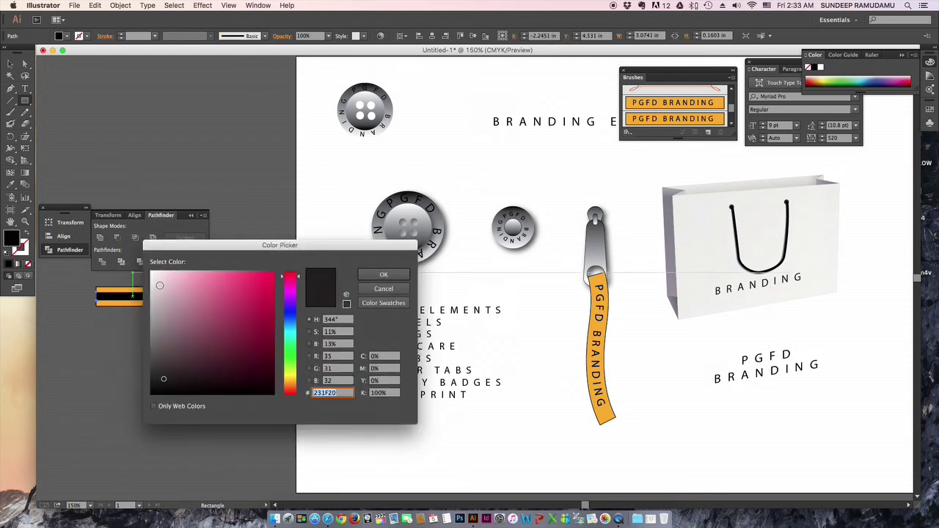
pyautogui.click(157, 285)
pyautogui.click(380, 277)
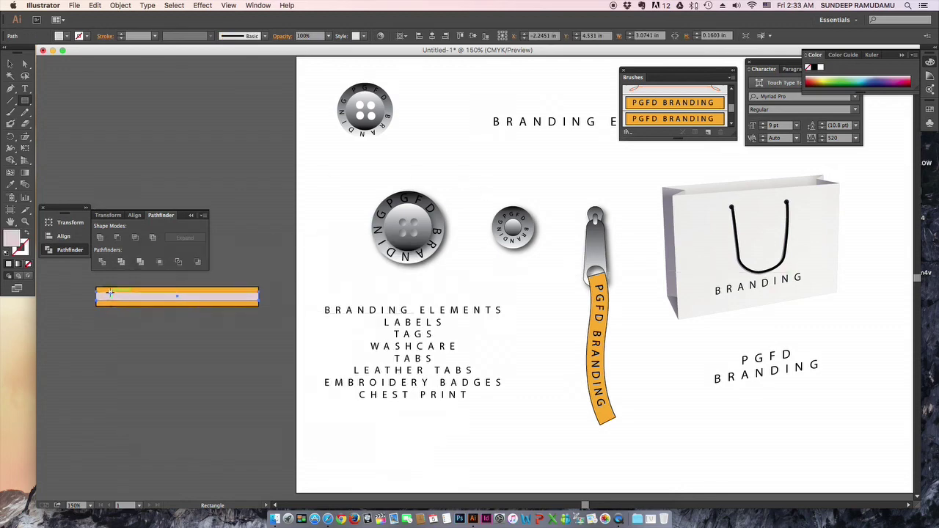
pyautogui.doubleClick(11, 238)
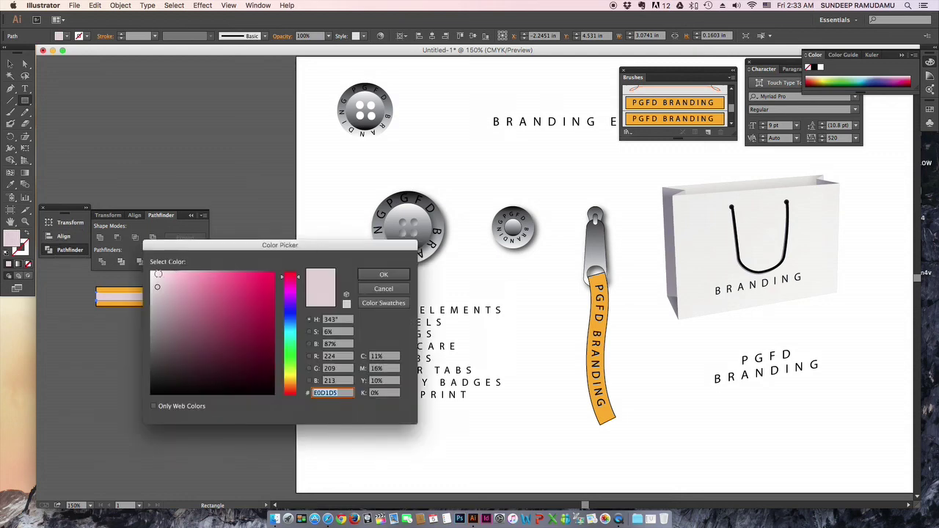
pyautogui.write('FFFFFF')
pyautogui.click(367, 276)
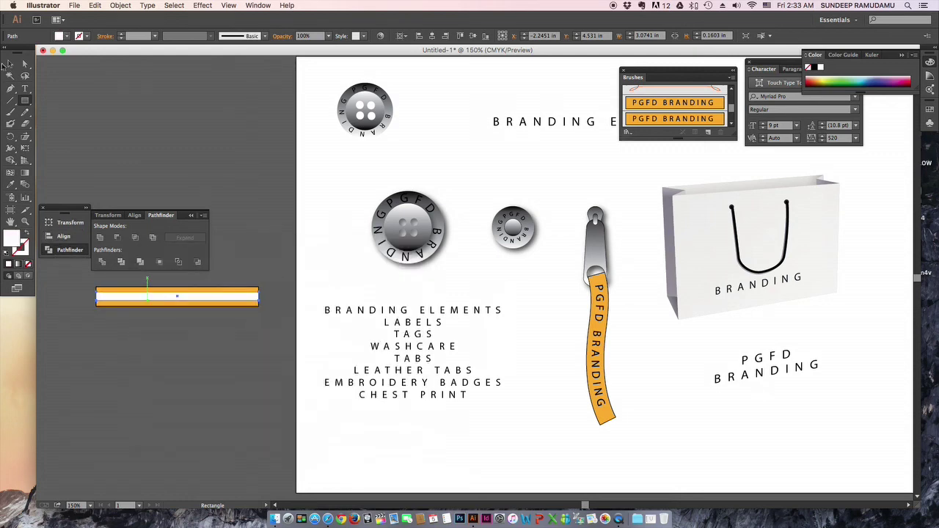
# - Send the white stripe behind the PGFD BRANDING text and select the whole label
pyautogui.click(11, 65)
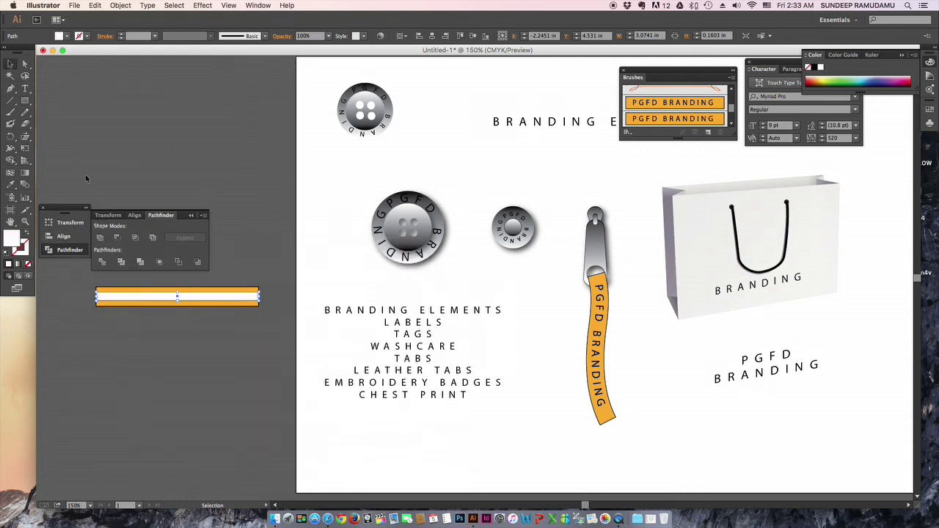
pyautogui.moveTo(101, 305); pyautogui.dragTo(91, 288)
pyautogui.rightClick(99, 301)
pyautogui.moveTo(121, 426)
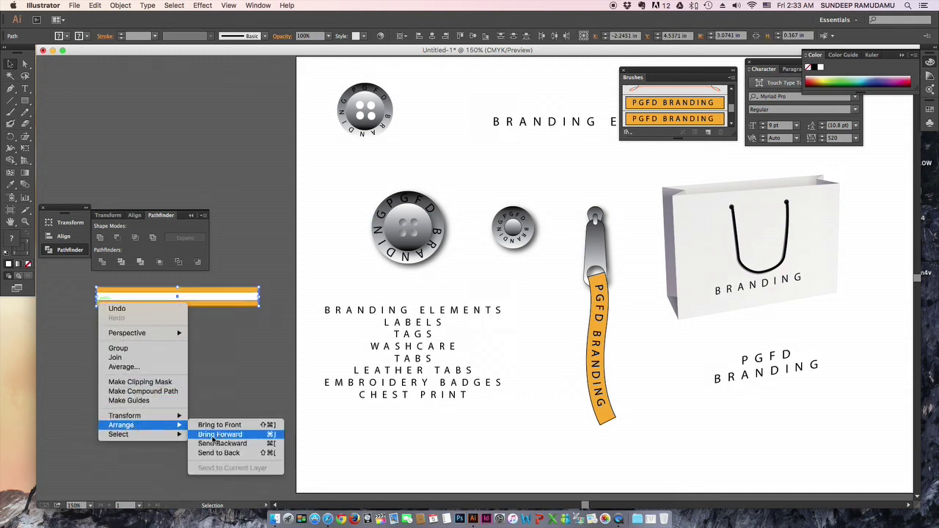
pyautogui.click(223, 454)
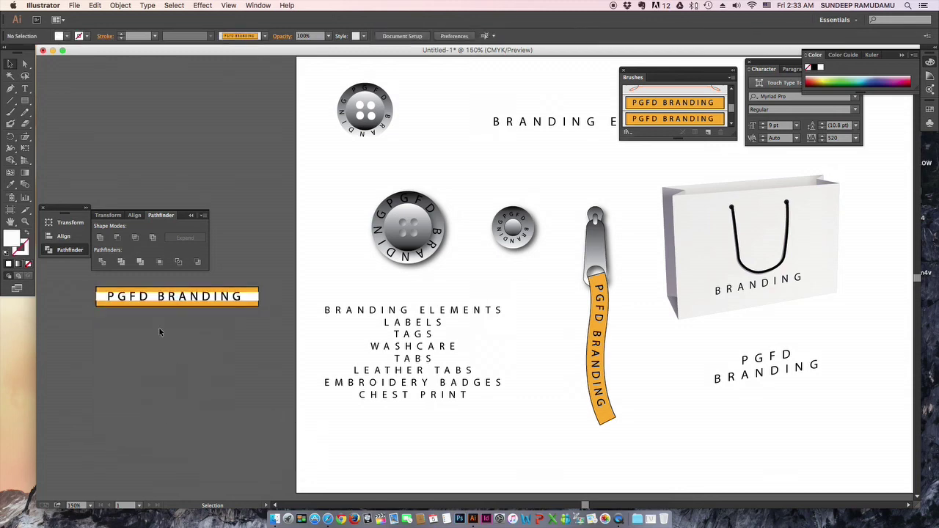
pyautogui.moveTo(180, 319)
pyautogui.mouseDown()
pyautogui.moveTo(206, 282)
pyautogui.moveTo(535, 137)
pyautogui.moveTo(625, 108)
pyautogui.mouseUp()
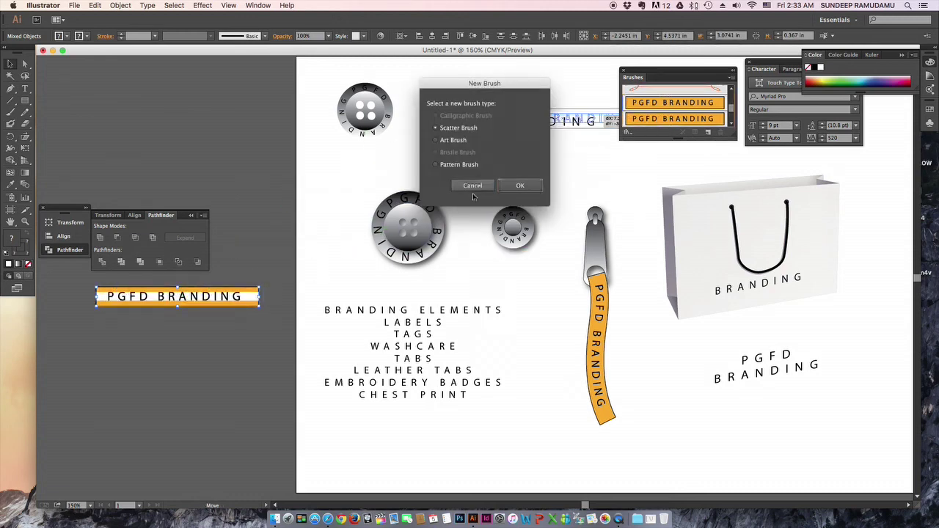
# - Save the striped orange label as a new art brush with default options
pyautogui.click(453, 140)
pyautogui.click(520, 185)
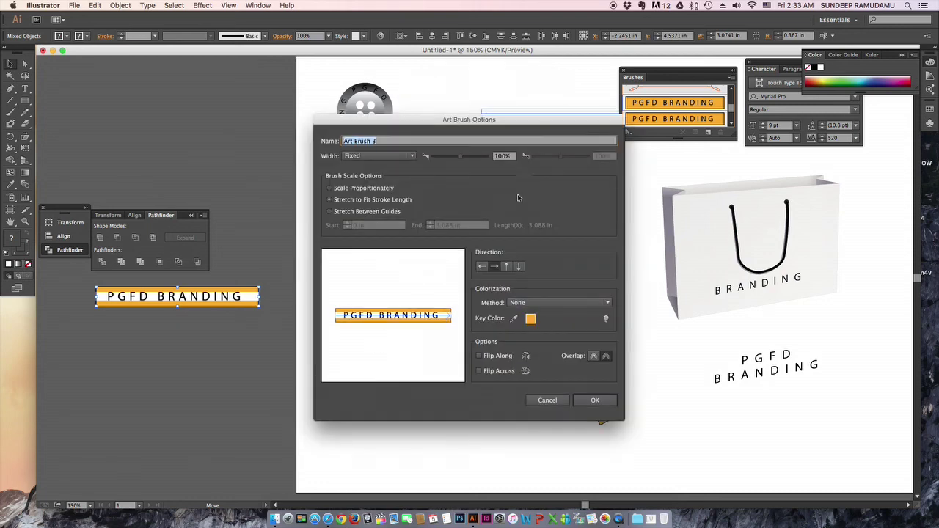
pyautogui.click(596, 400)
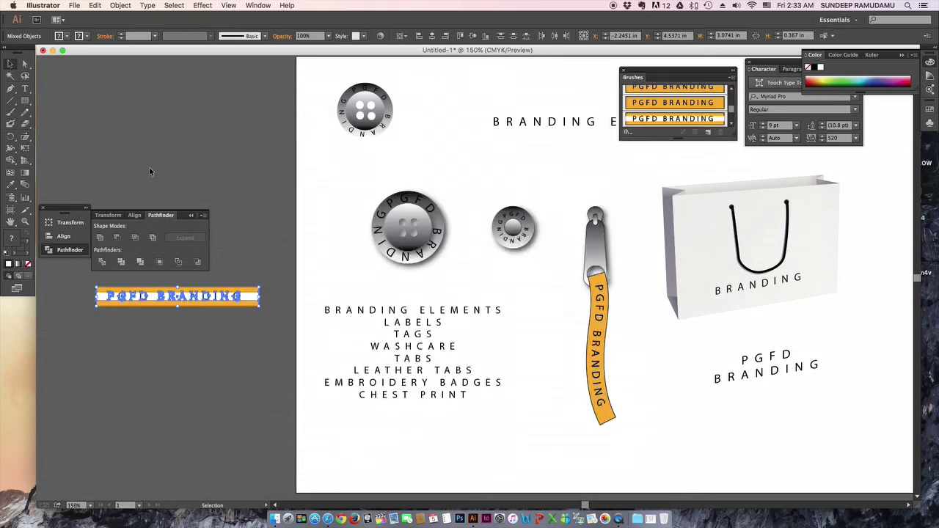
# - Apply the new white-striped PGFD BRANDING brush to the zipper tag's ribbon path
pyautogui.click(10, 111)
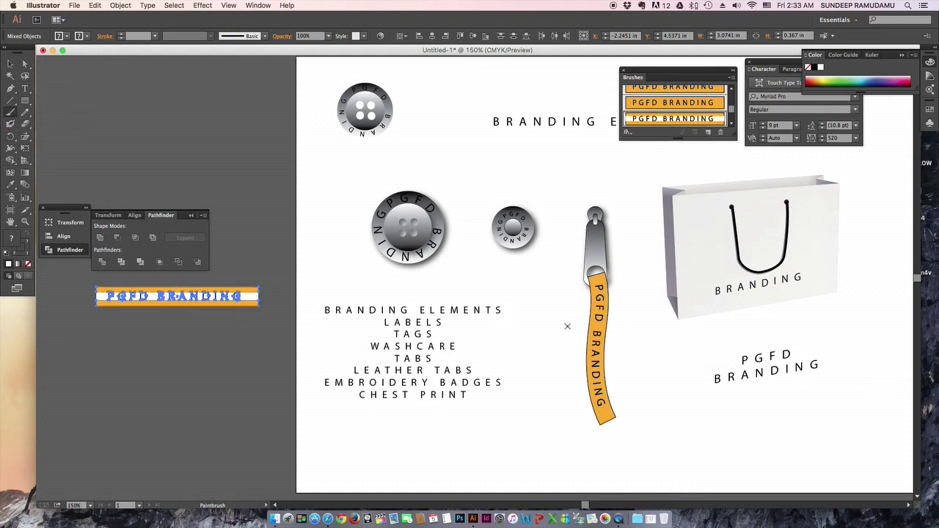
pyautogui.click(10, 64)
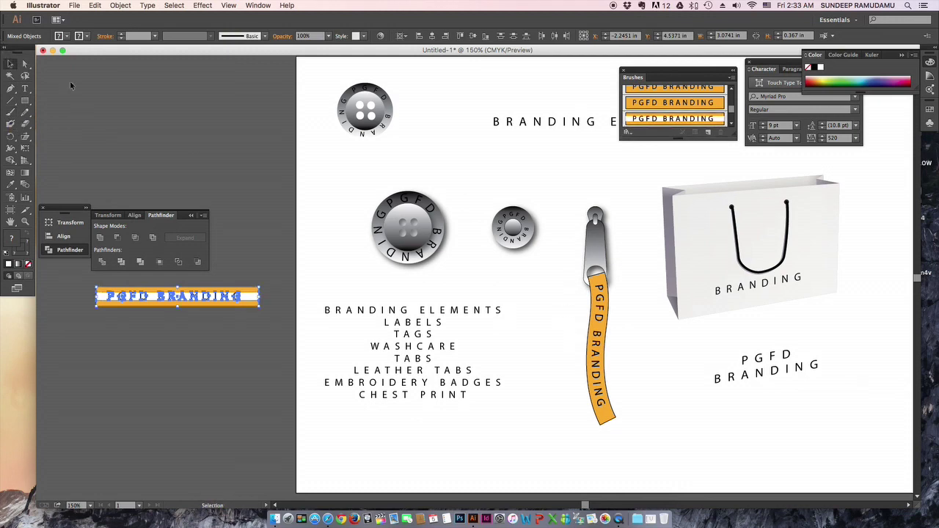
pyautogui.click(598, 315)
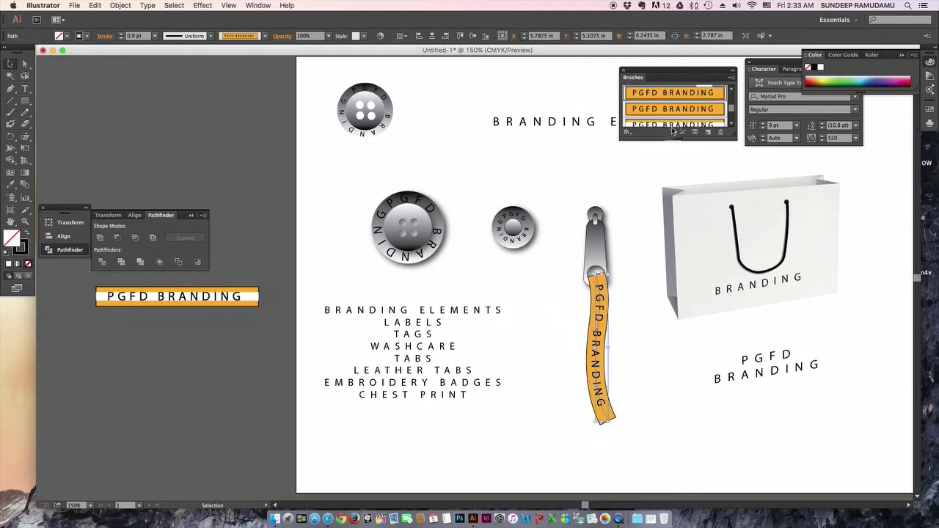
pyautogui.scroll(1, 685, 125)
pyautogui.click(685, 125)
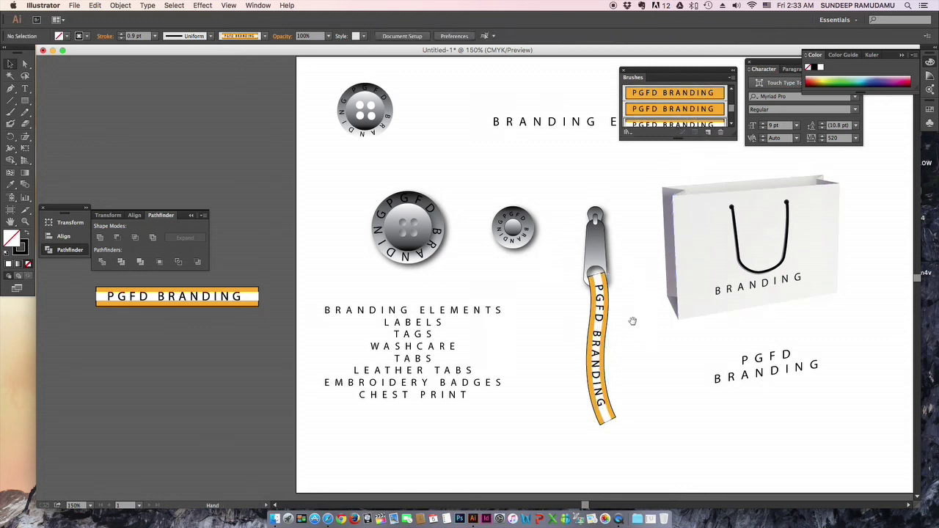
pyautogui.moveTo(629, 321); pyautogui.dragTo(471, 328)
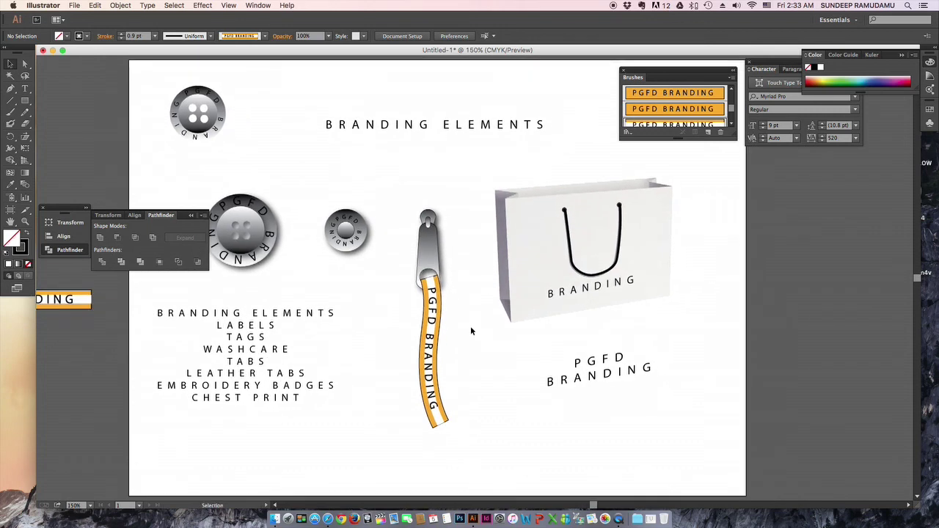